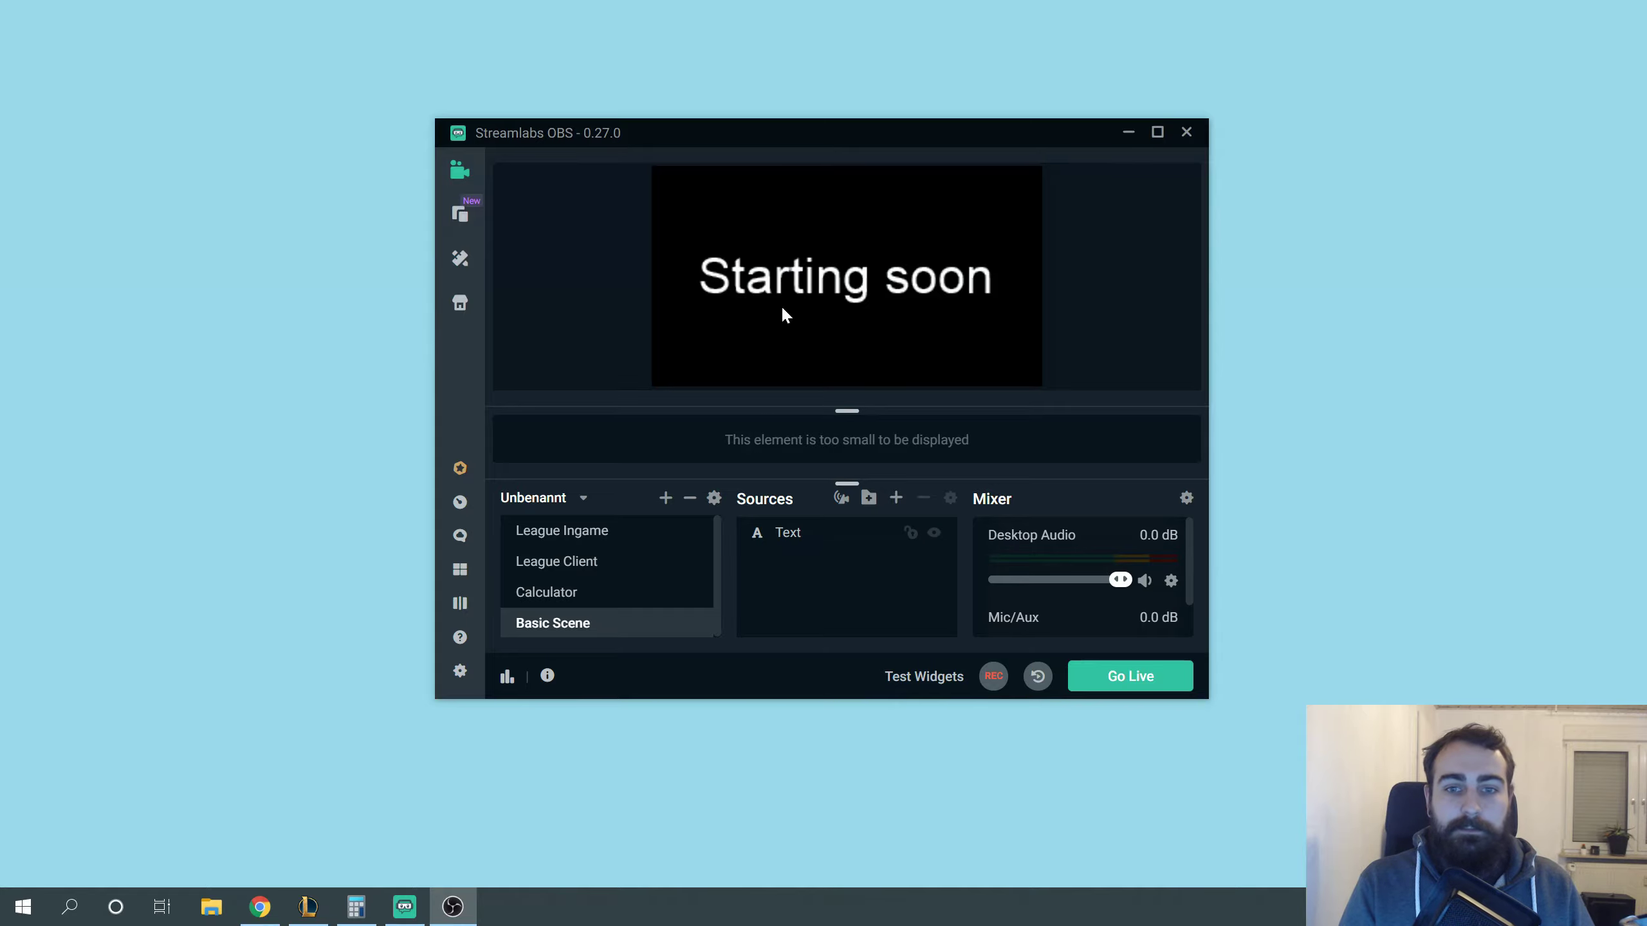
# Switch to the Calculator scene, then open, reposition and minimize the Calculator app
pyautogui.click(589, 594)
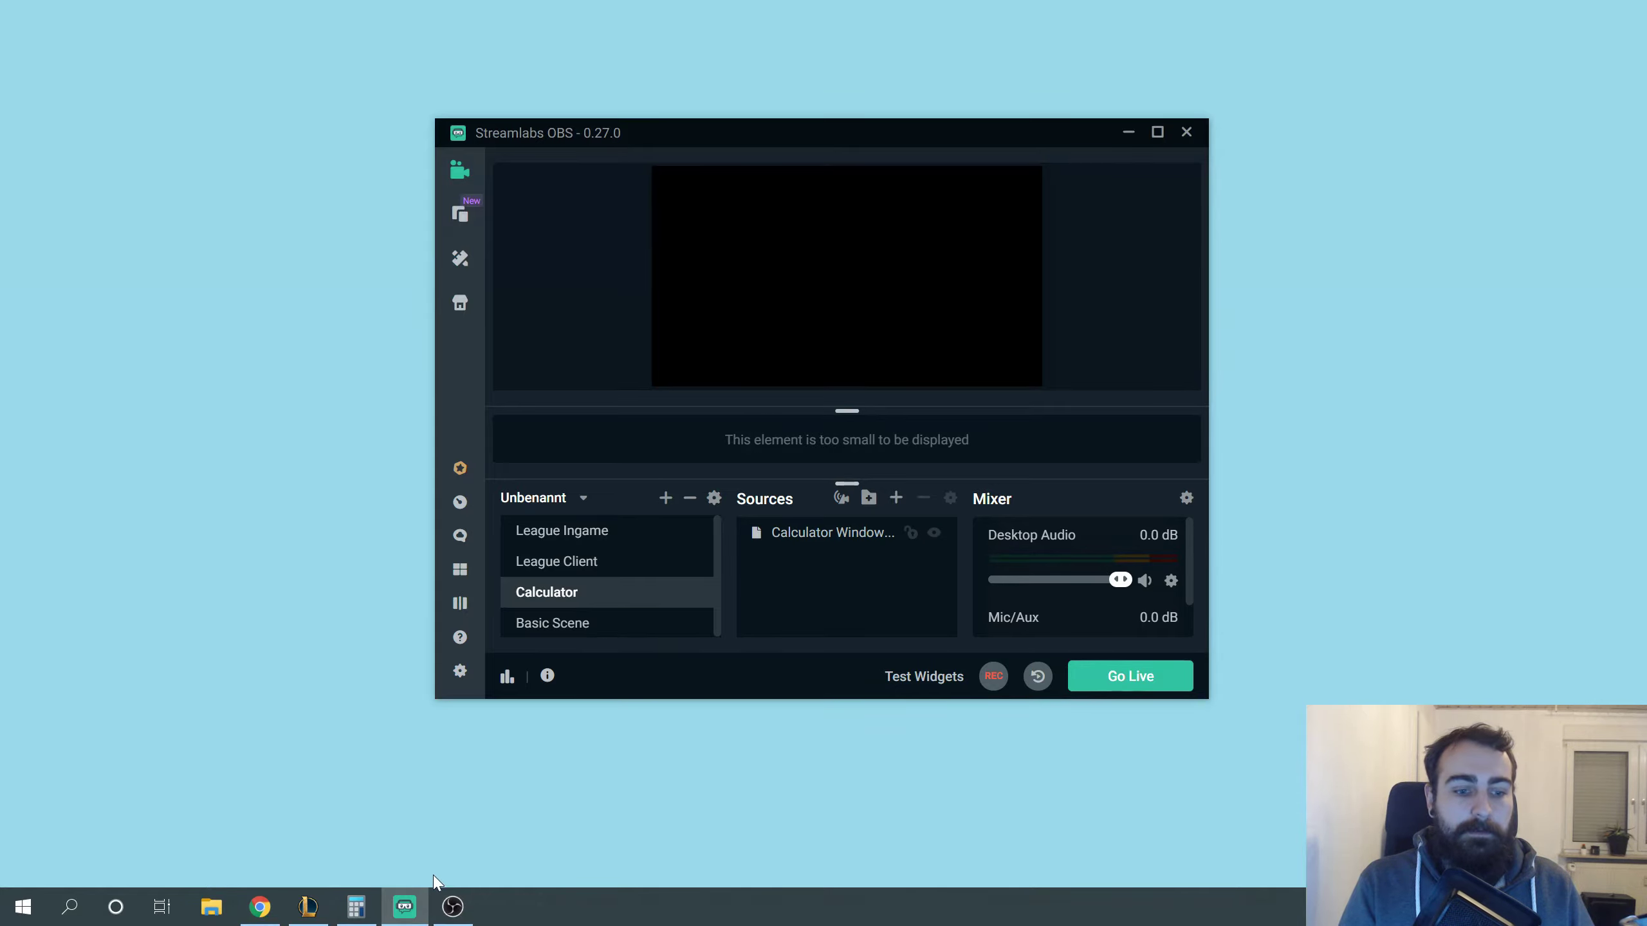
pyautogui.click(356, 907)
pyautogui.moveTo(1122, 342); pyautogui.dragTo(1096, 251)
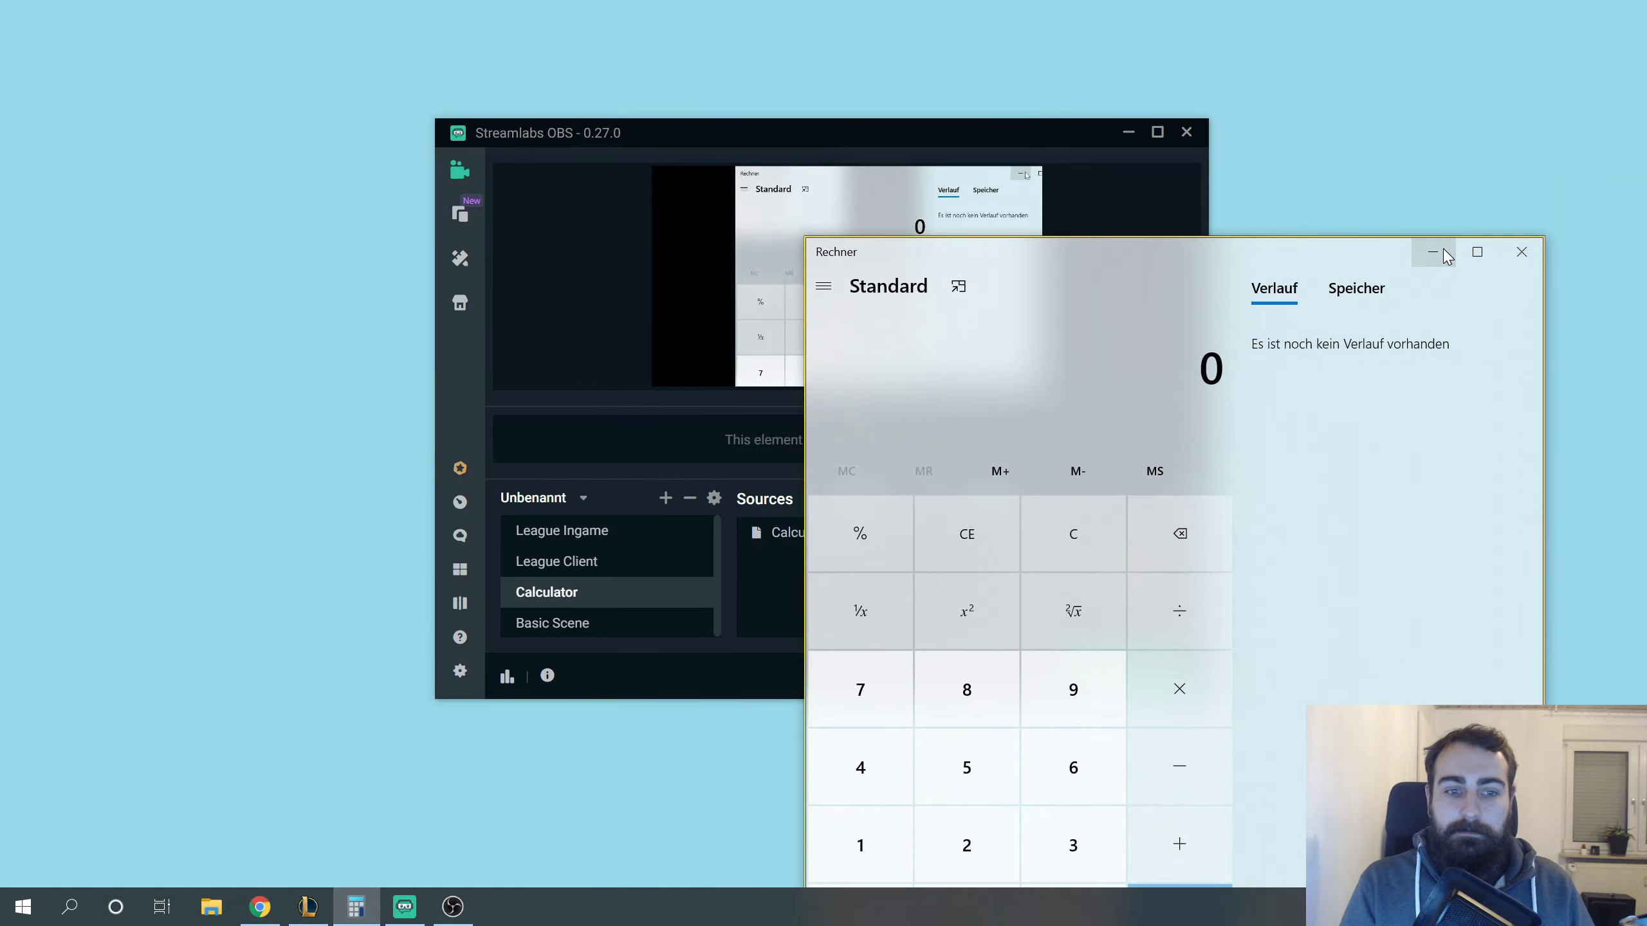
pyautogui.click(1441, 251)
# Cycle through League Client and League Ingame scenes, end on League Client, then show the browser article
pyautogui.click(595, 564)
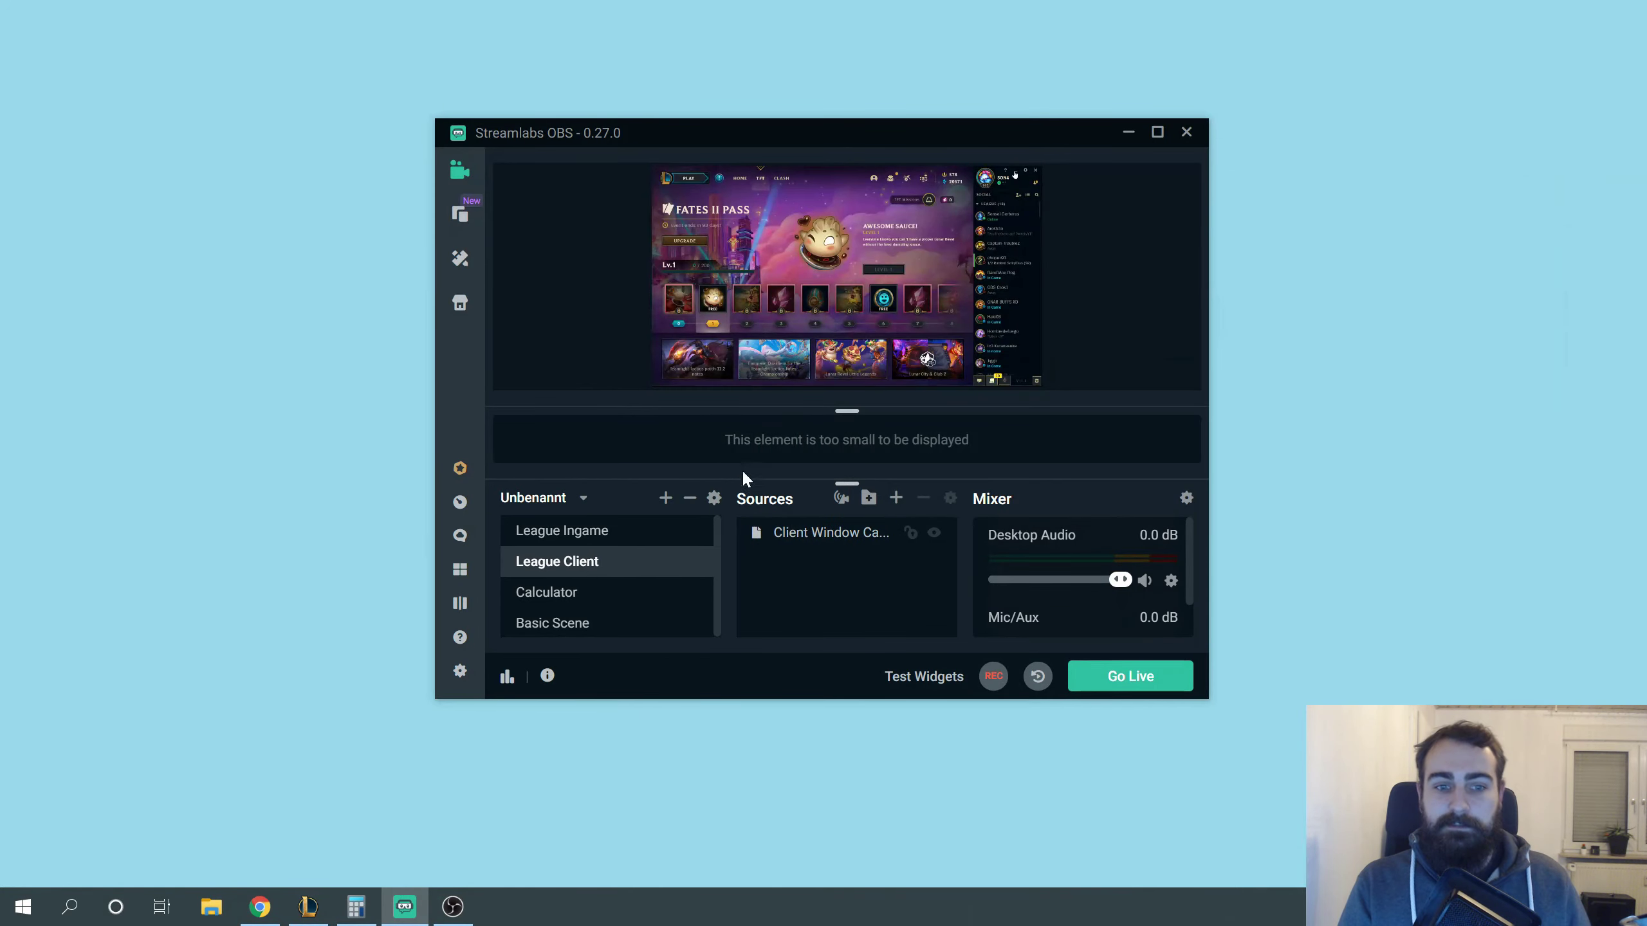
pyautogui.click(613, 544)
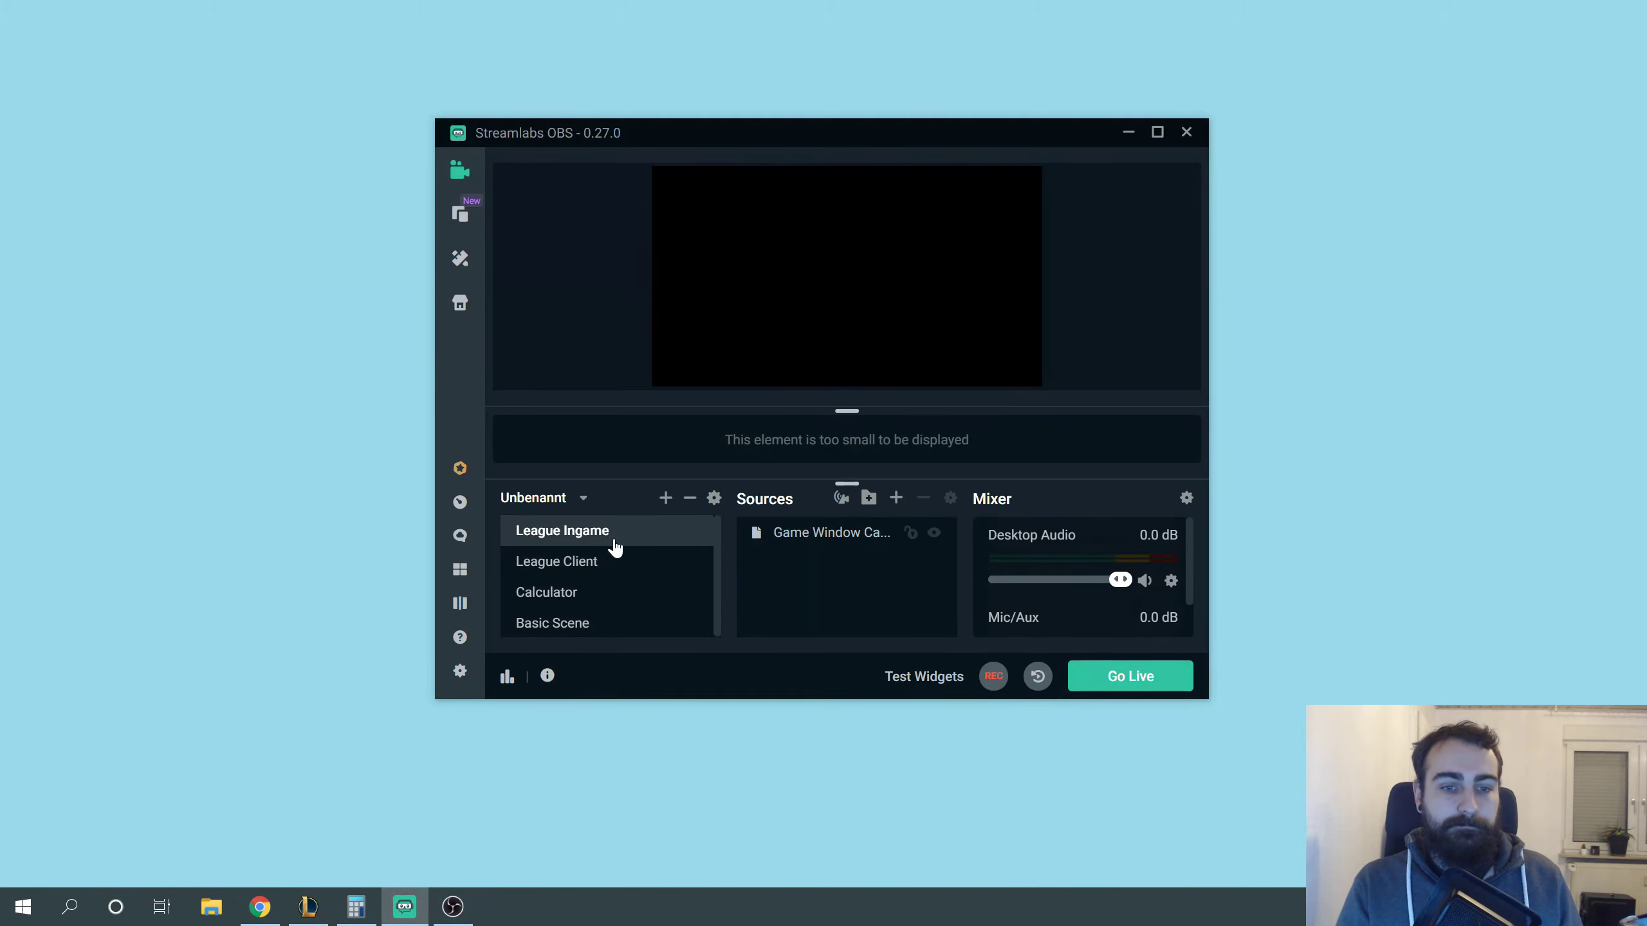
pyautogui.click(613, 562)
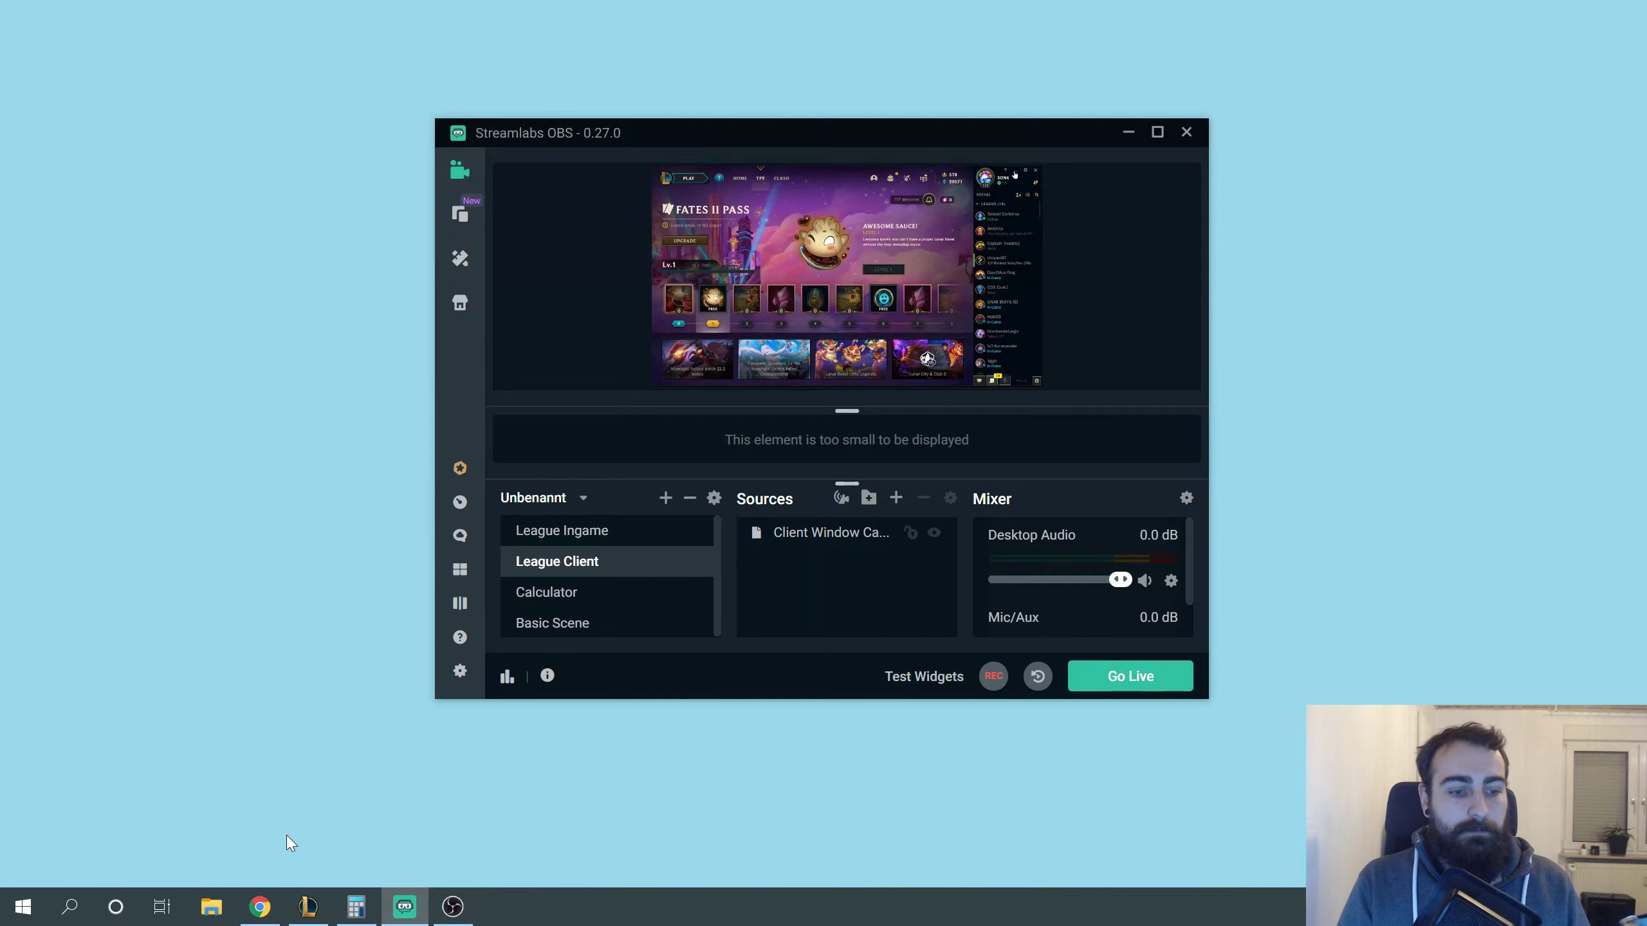
pyautogui.click(261, 907)
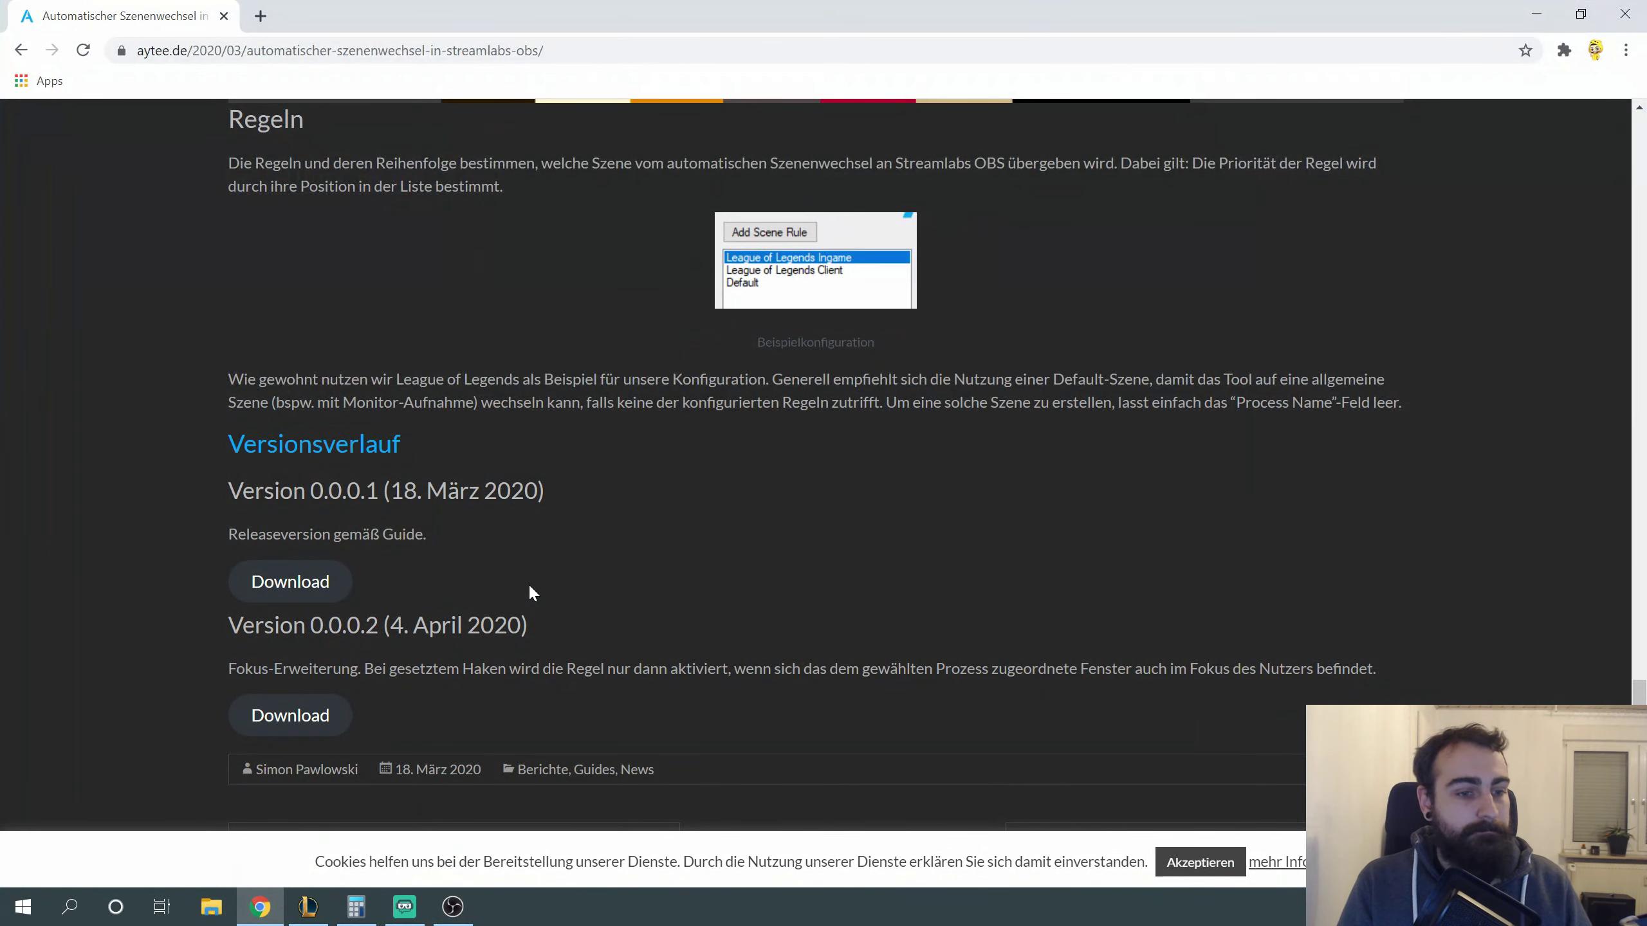
# Highlight the Version 0.0.0.2 (4. April 2020) heading and minimize Chrome
pyautogui.moveTo(228, 625); pyautogui.dragTo(507, 626)
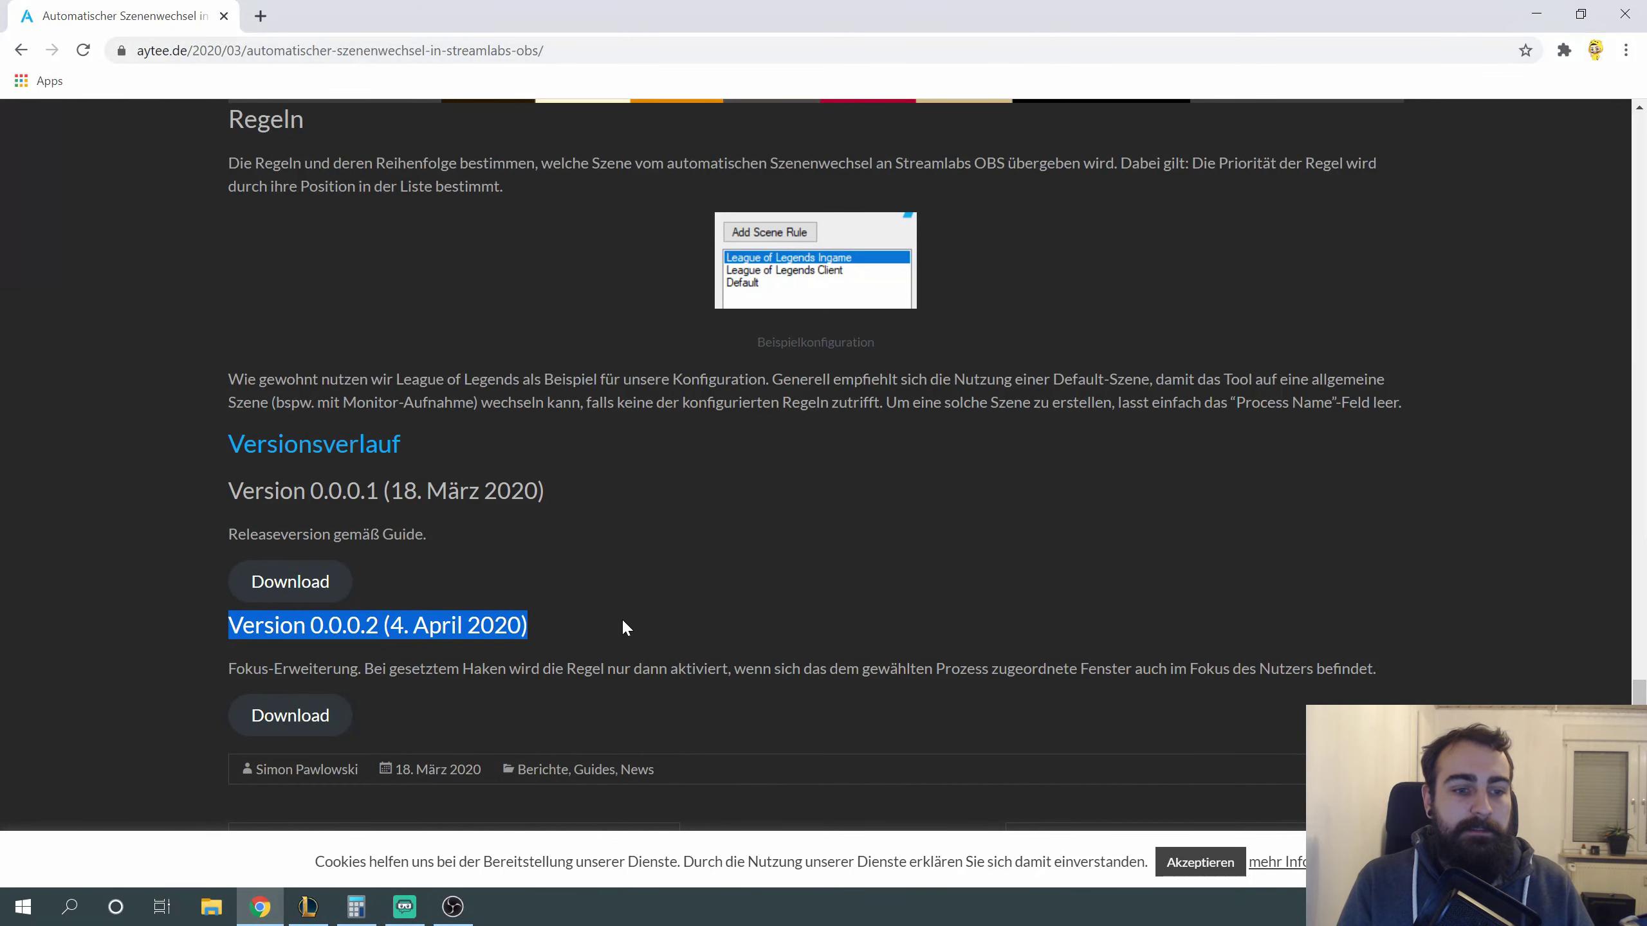
pyautogui.click(1540, 11)
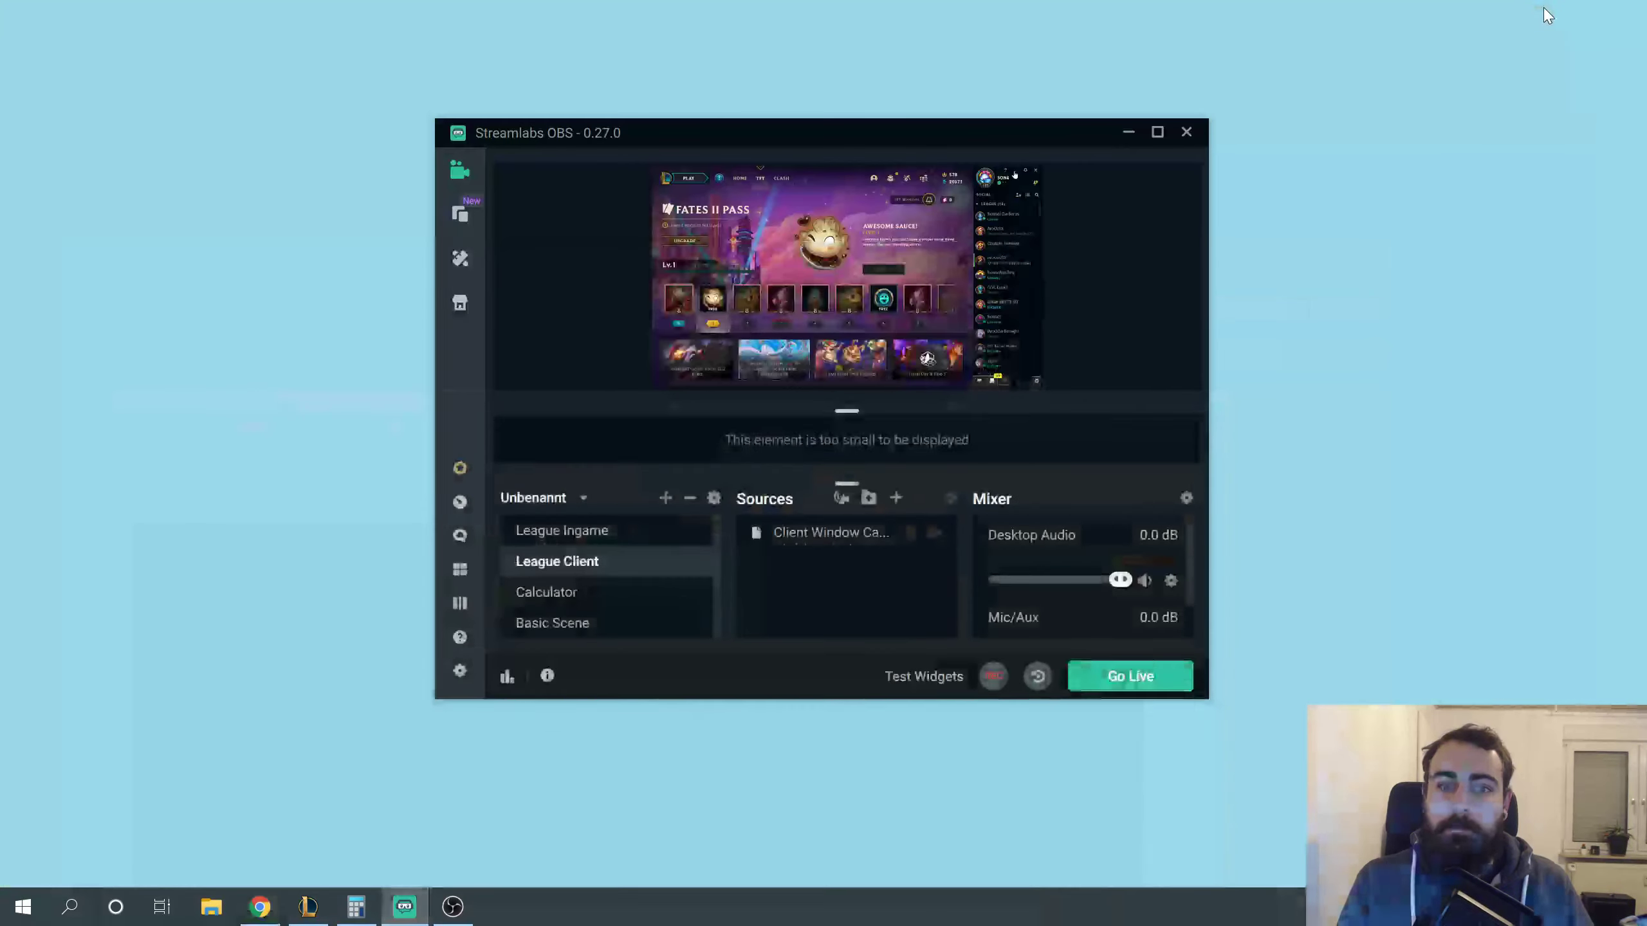
# Extract the AyteeSceneSwitcher zip on the desktop and open the AyteeSceneSwitcher_0.0.0.2 folder
pyautogui.moveTo(1042, 133); pyautogui.dragTo(1017, 375)
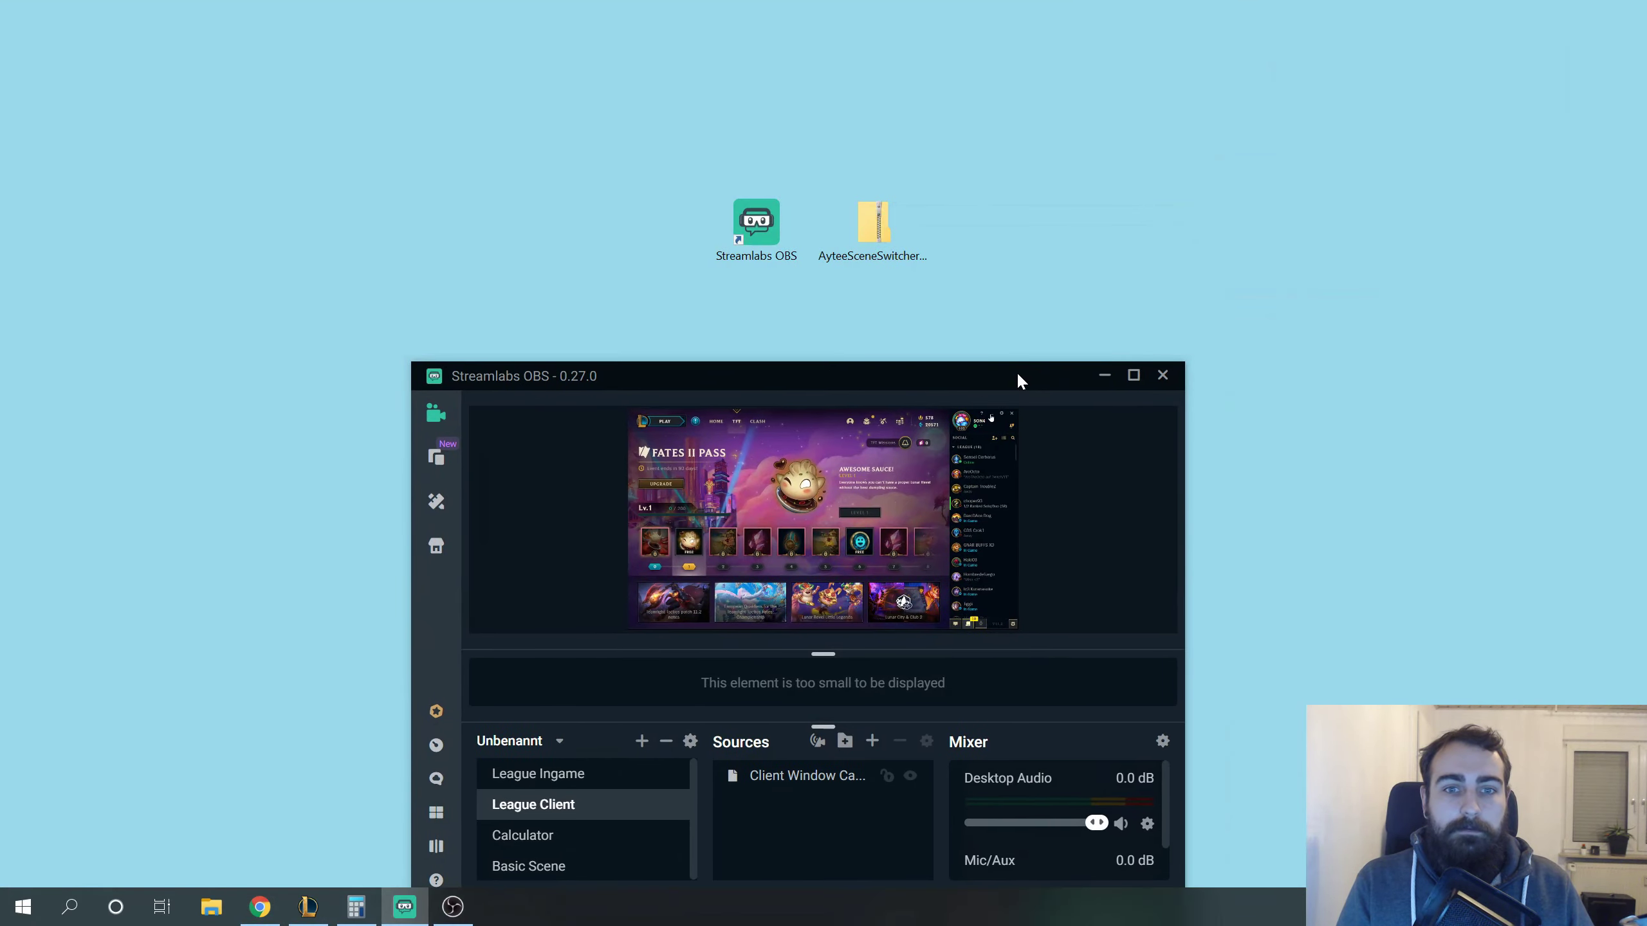
pyautogui.click(890, 237)
pyautogui.rightClick(891, 236)
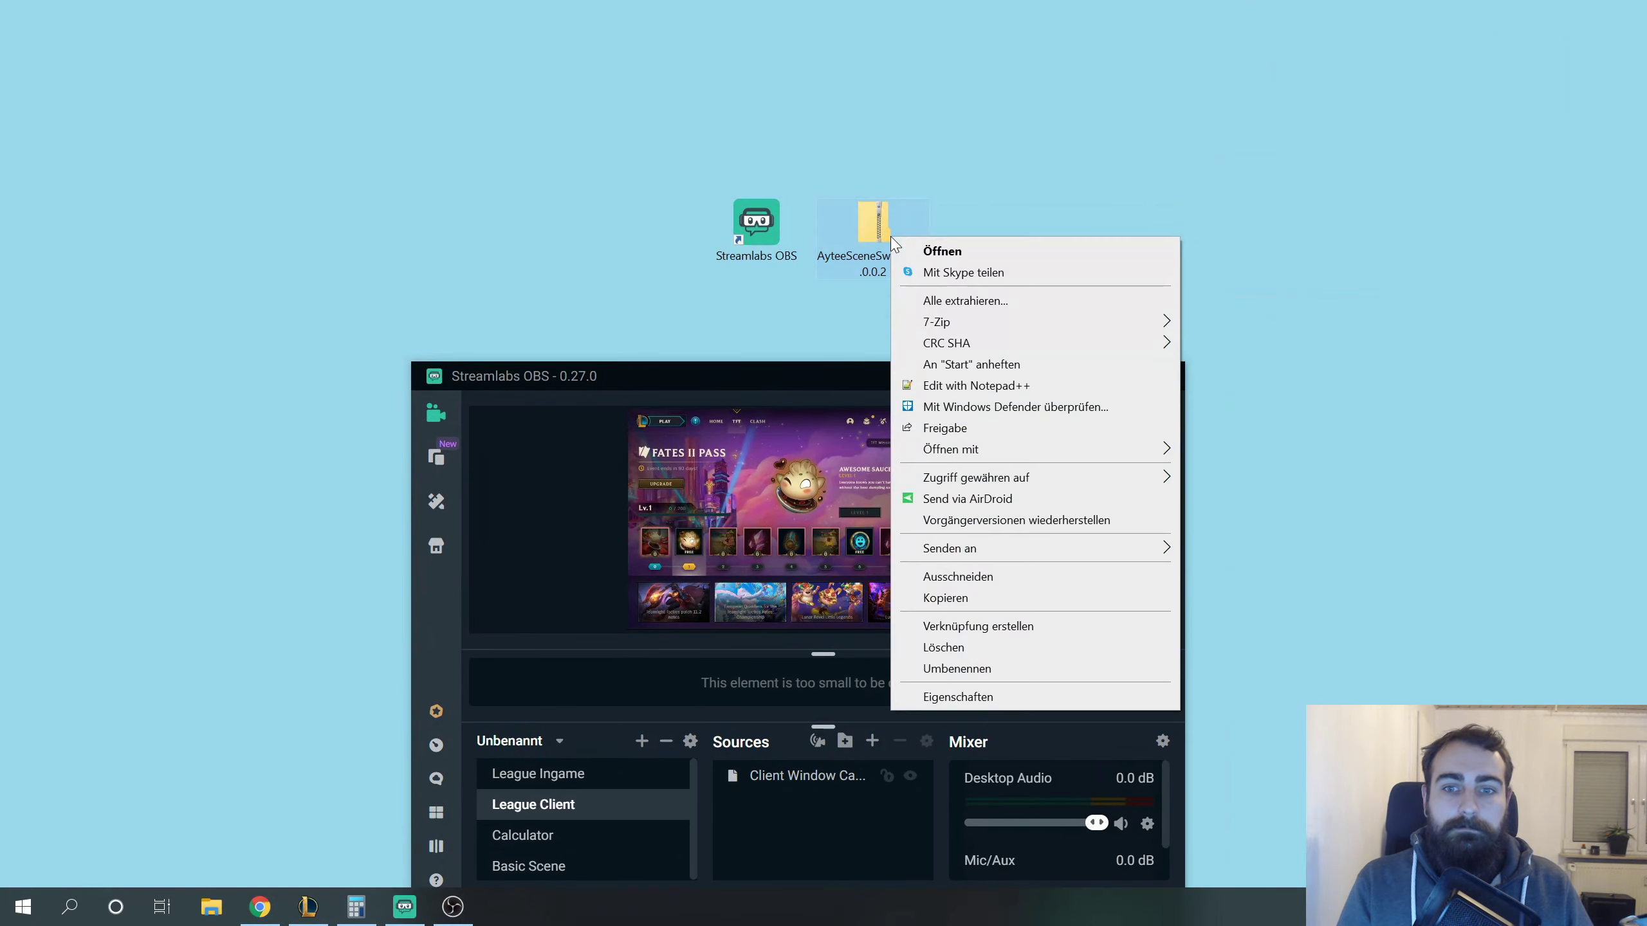
pyautogui.click(1016, 304)
pyautogui.click(966, 639)
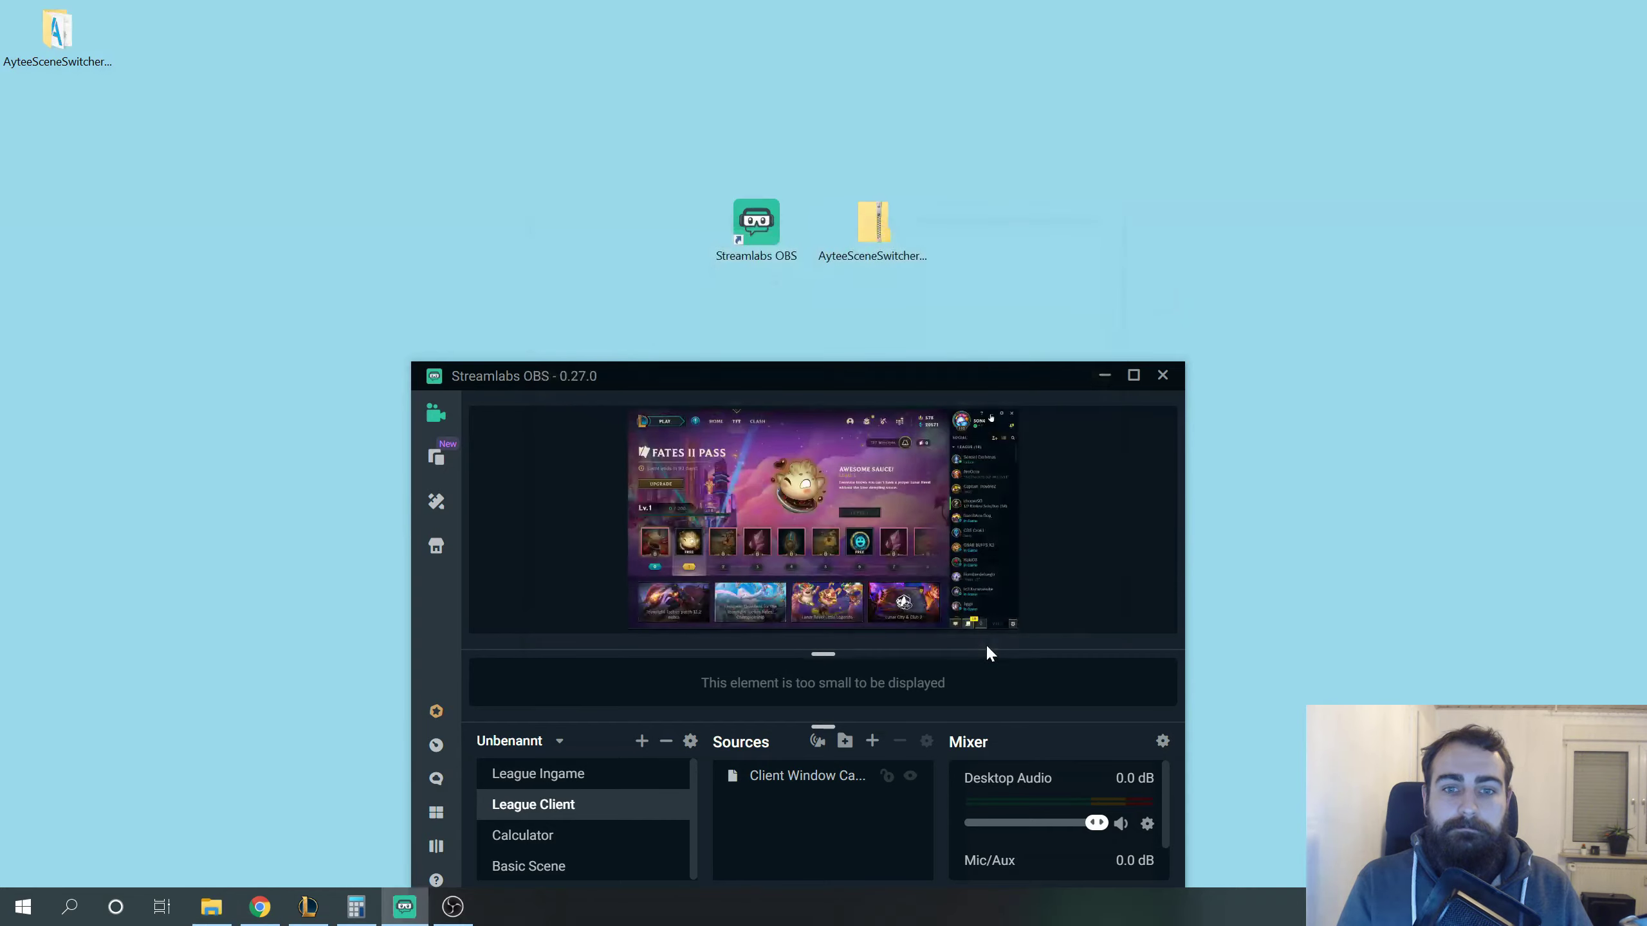
pyautogui.moveTo(46, 26); pyautogui.dragTo(1031, 237)
pyautogui.doubleClick(1027, 235)
pyautogui.moveTo(858, 275); pyautogui.dragTo(1017, 145)
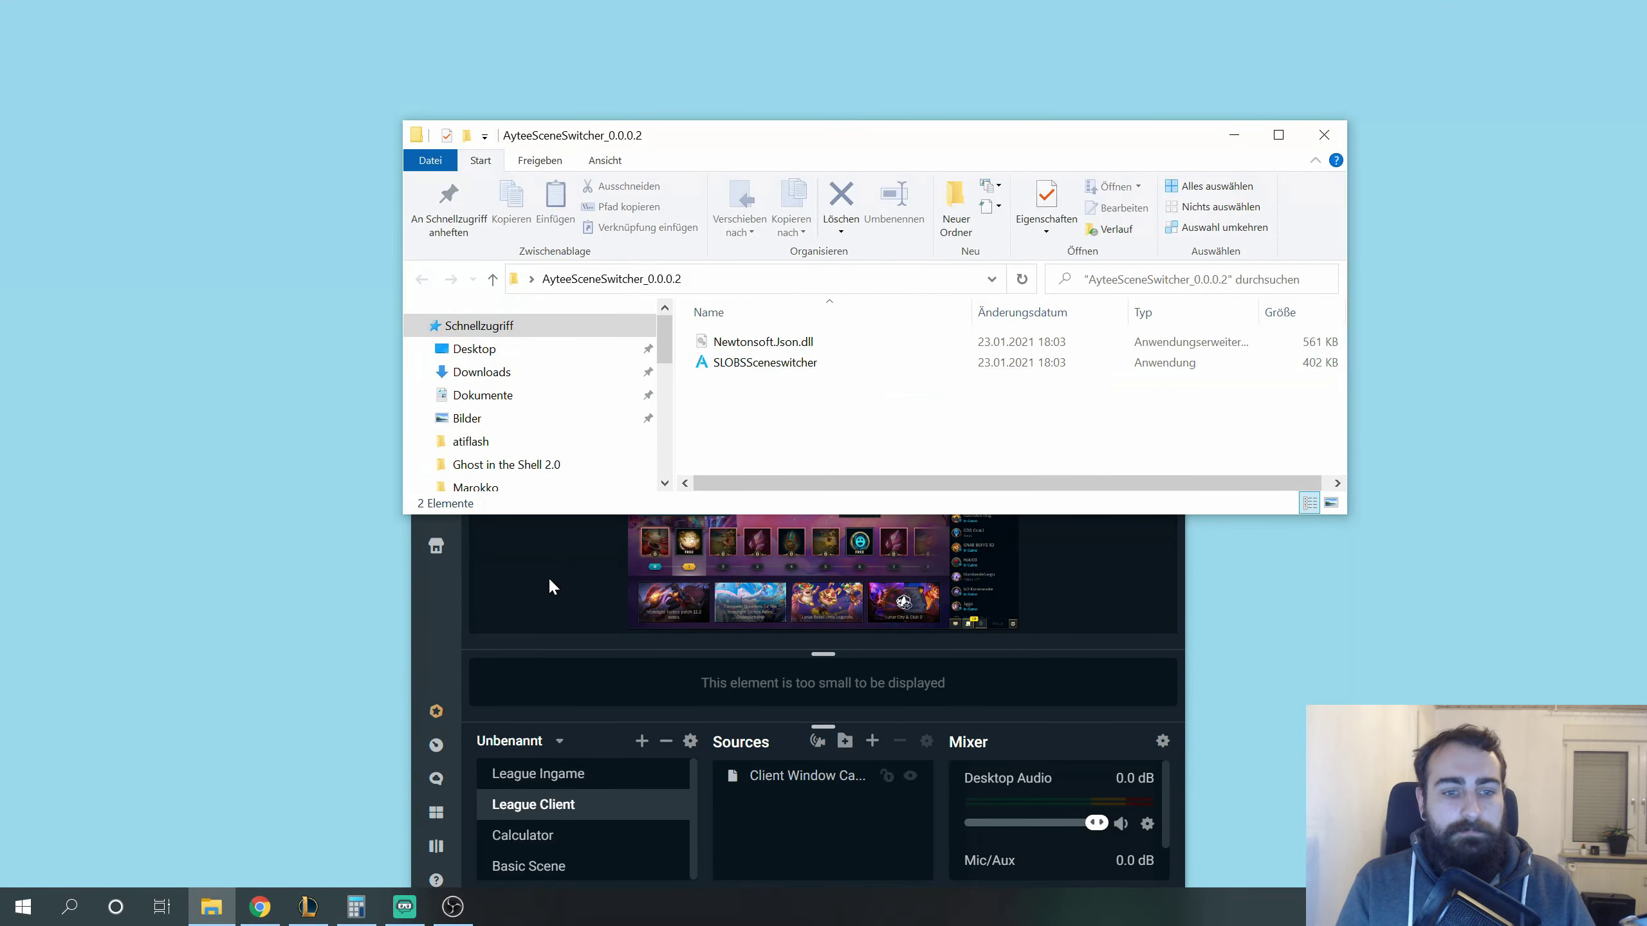
# Launch SLOBSSceneswitcher, allowing it past SmartScreen with Trotzdem ausführen
pyautogui.doubleClick(791, 362)
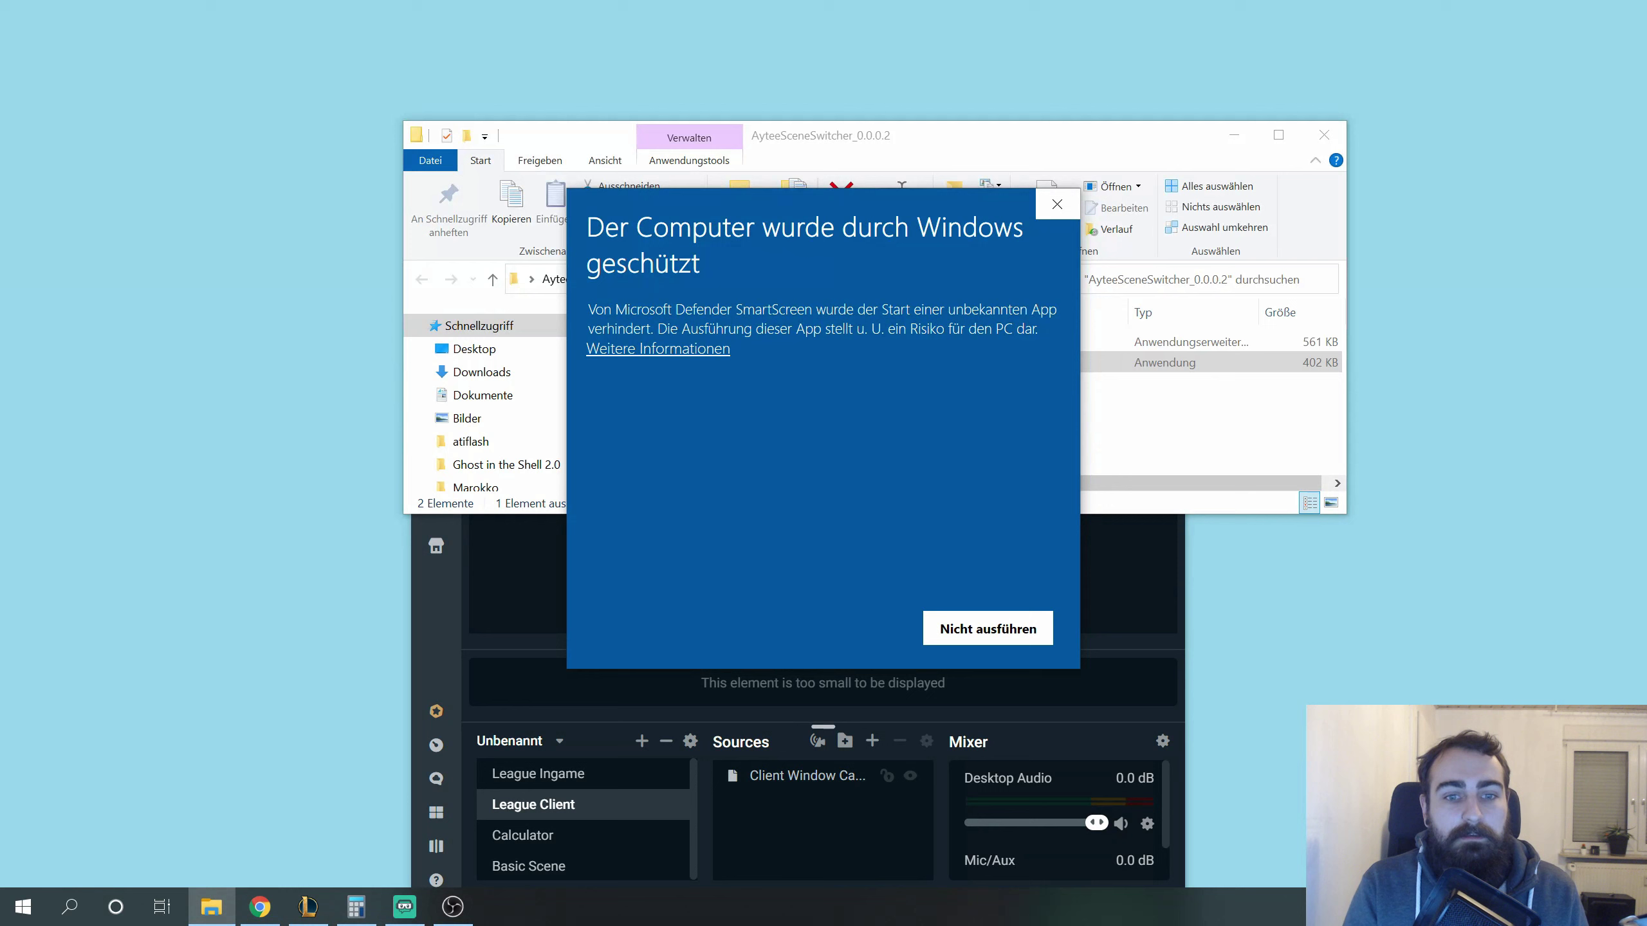
pyautogui.click(709, 351)
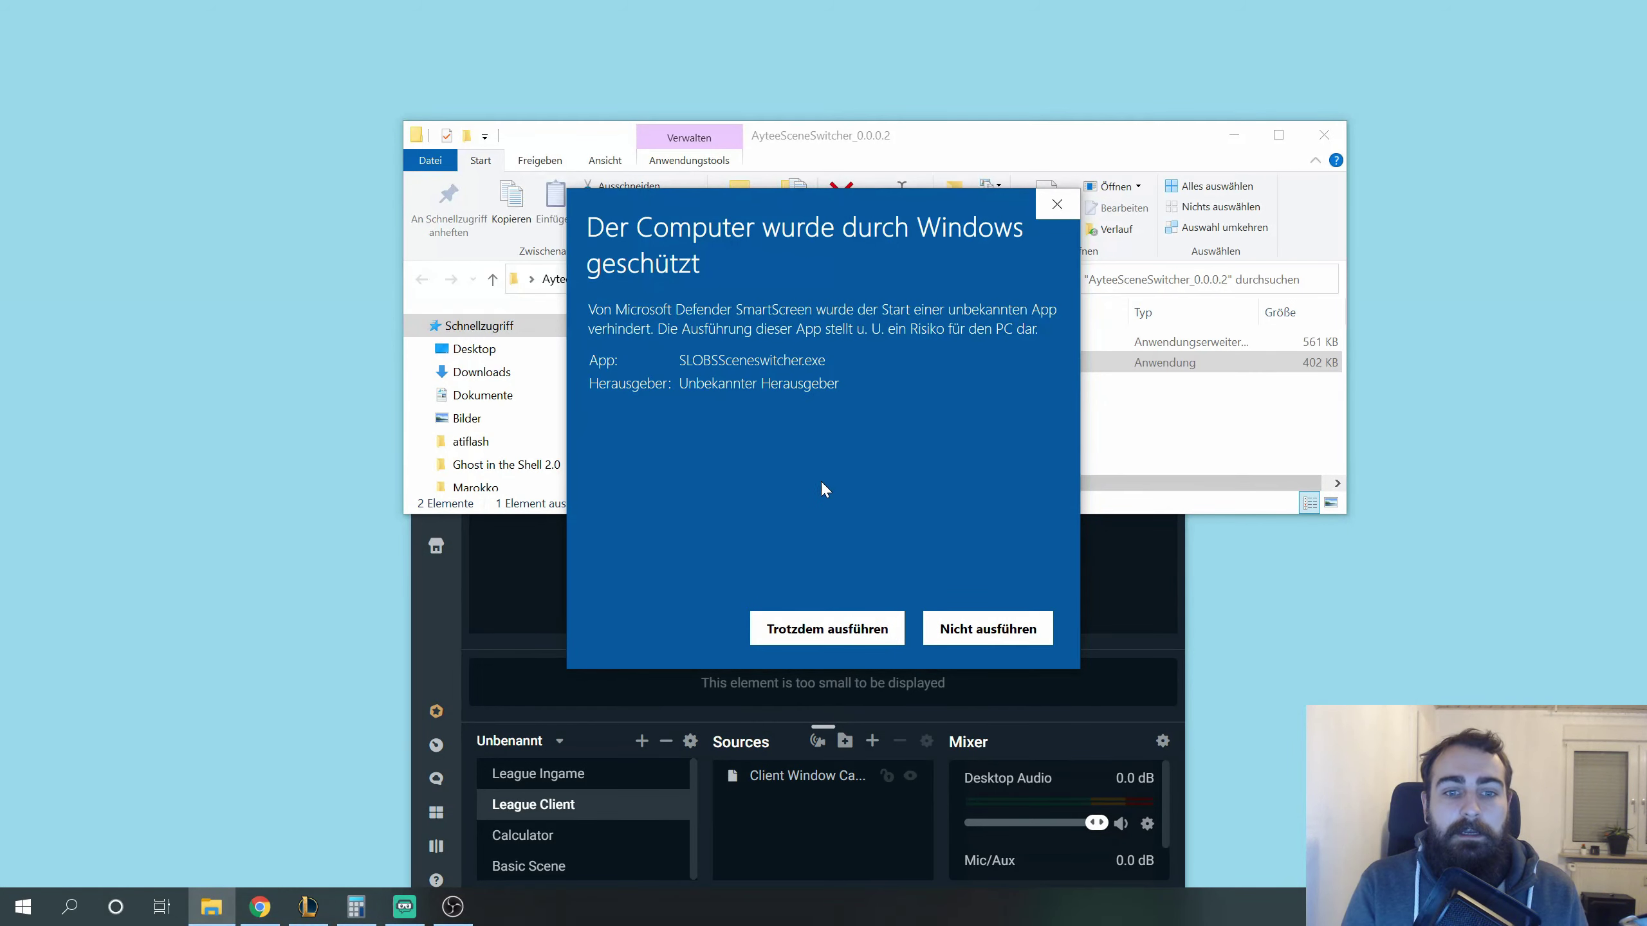
pyautogui.click(824, 626)
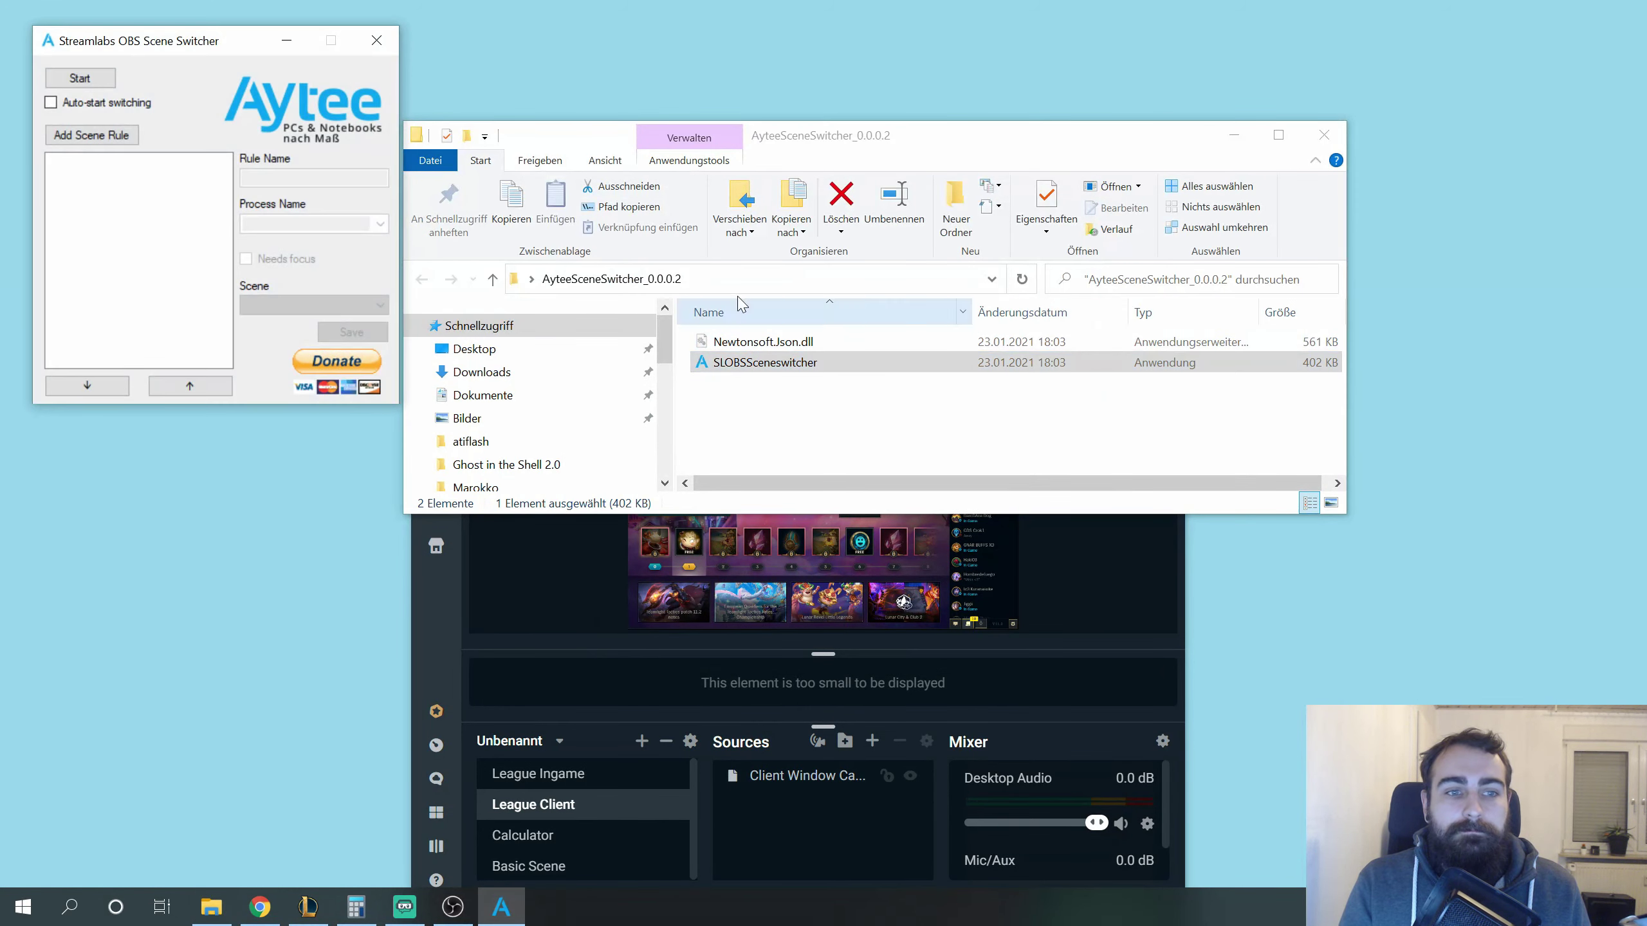
# Position the switcher over Streamlabs OBS, move the folder aside, and add a new scene rule
pyautogui.moveTo(237, 46); pyautogui.dragTo(1299, 148)
pyautogui.click(1036, 148)
pyautogui.moveTo(1036, 148); pyautogui.dragTo(774, 118)
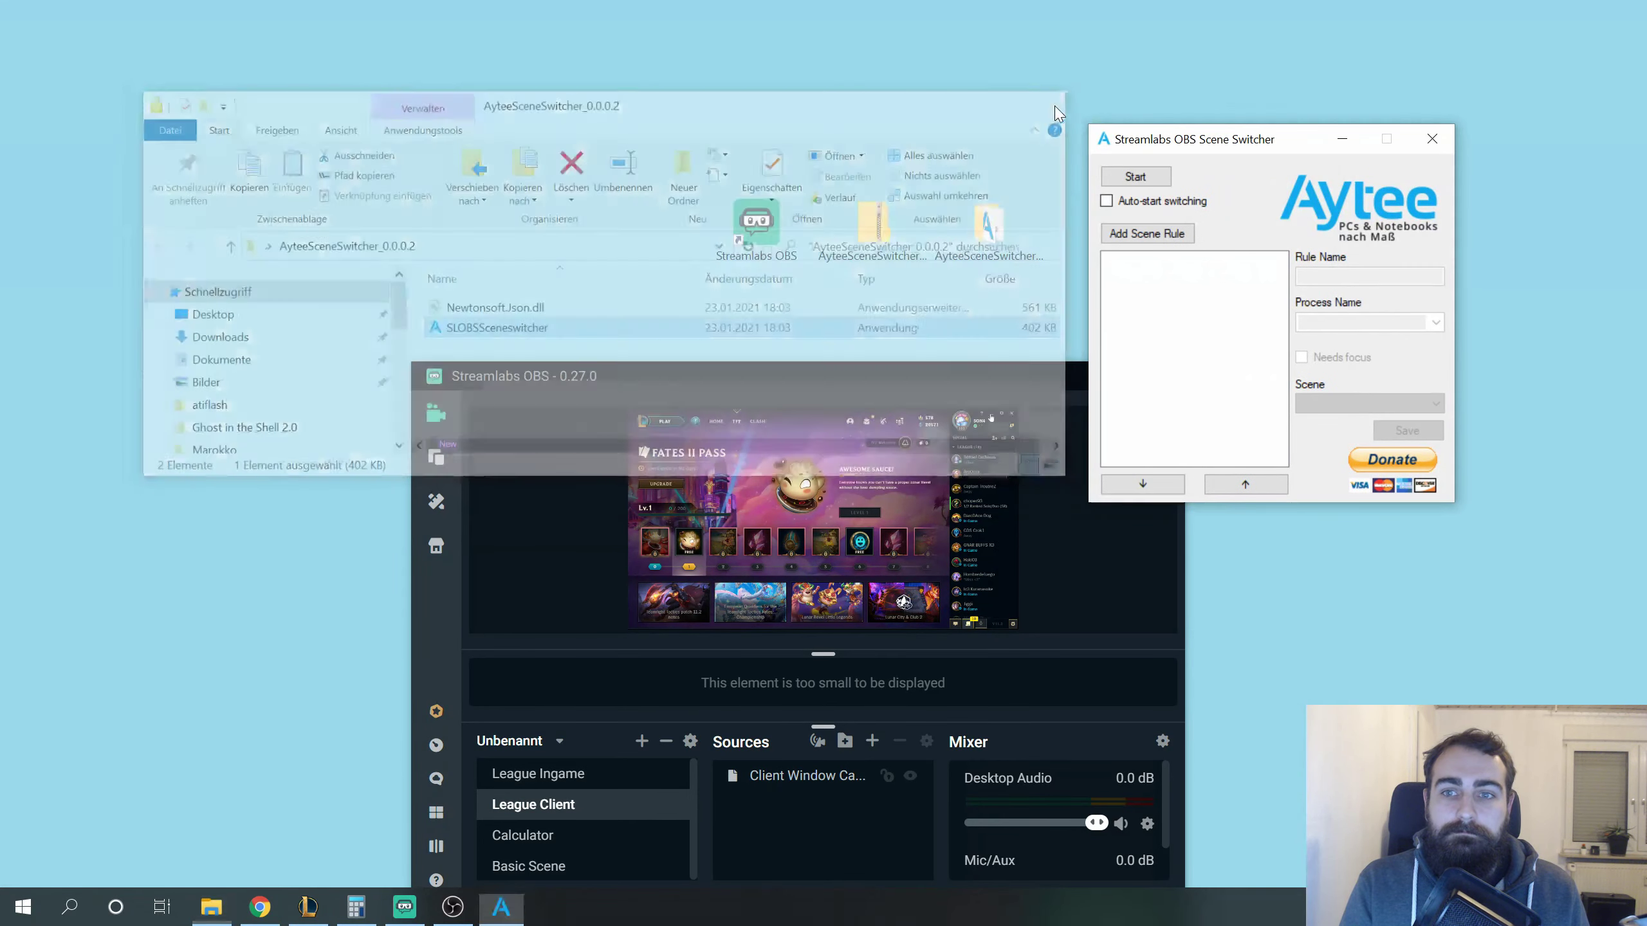
pyautogui.moveTo(1206, 141); pyautogui.dragTo(1277, 323)
pyautogui.moveTo(983, 370); pyautogui.dragTo(896, 174)
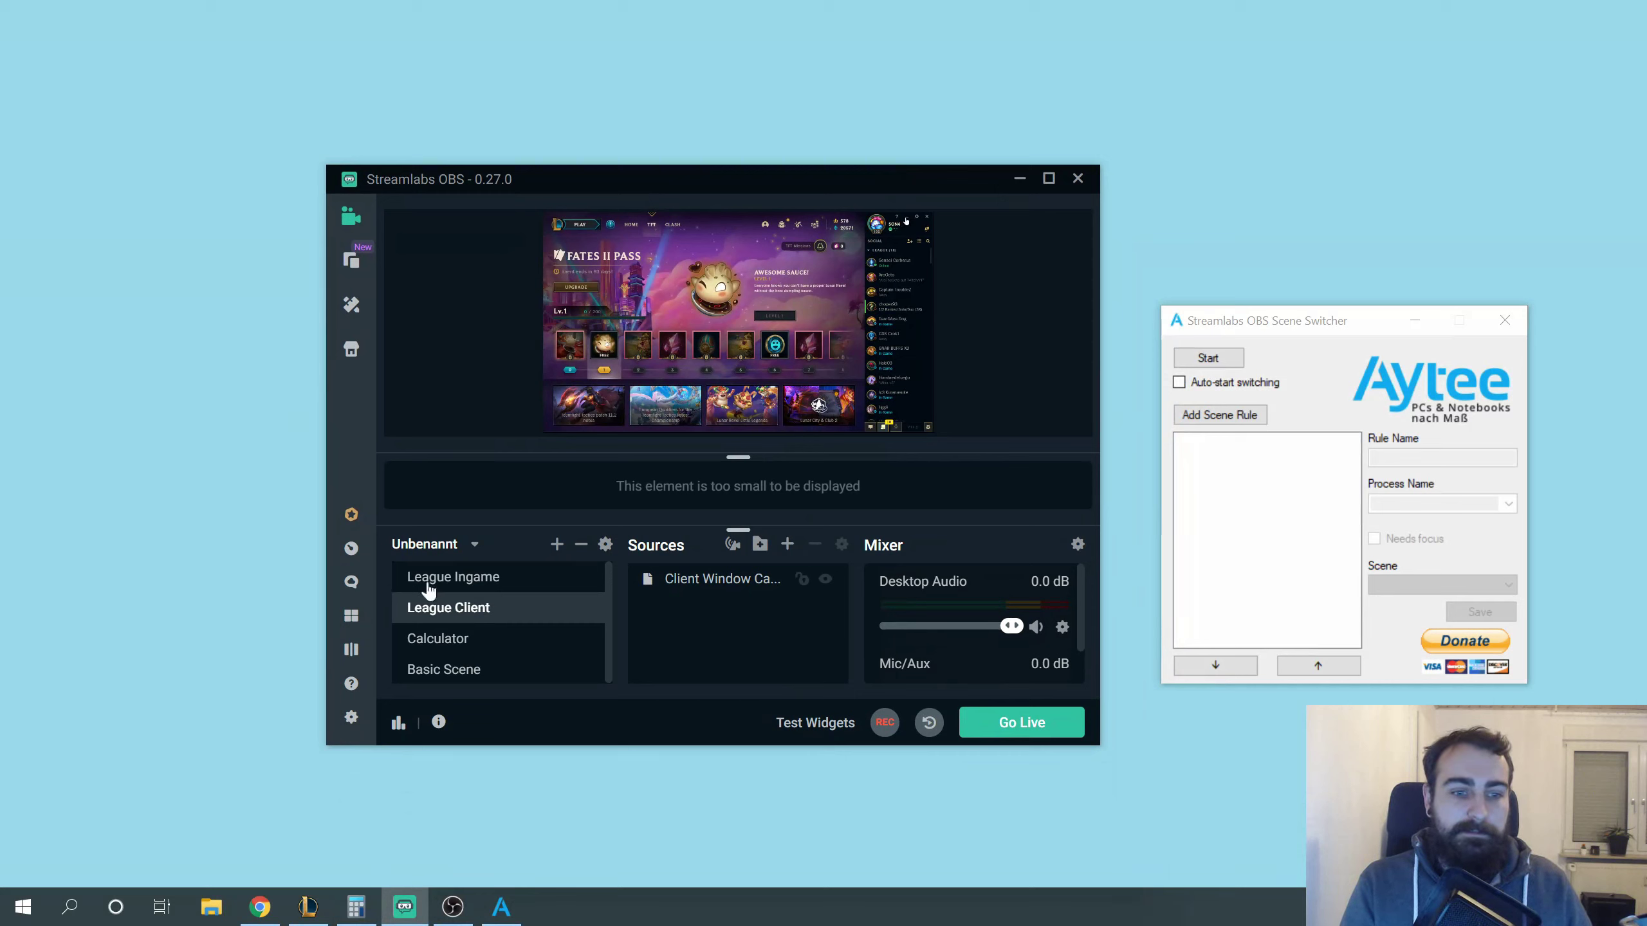
pyautogui.moveTo(1268, 317); pyautogui.dragTo(1059, 261)
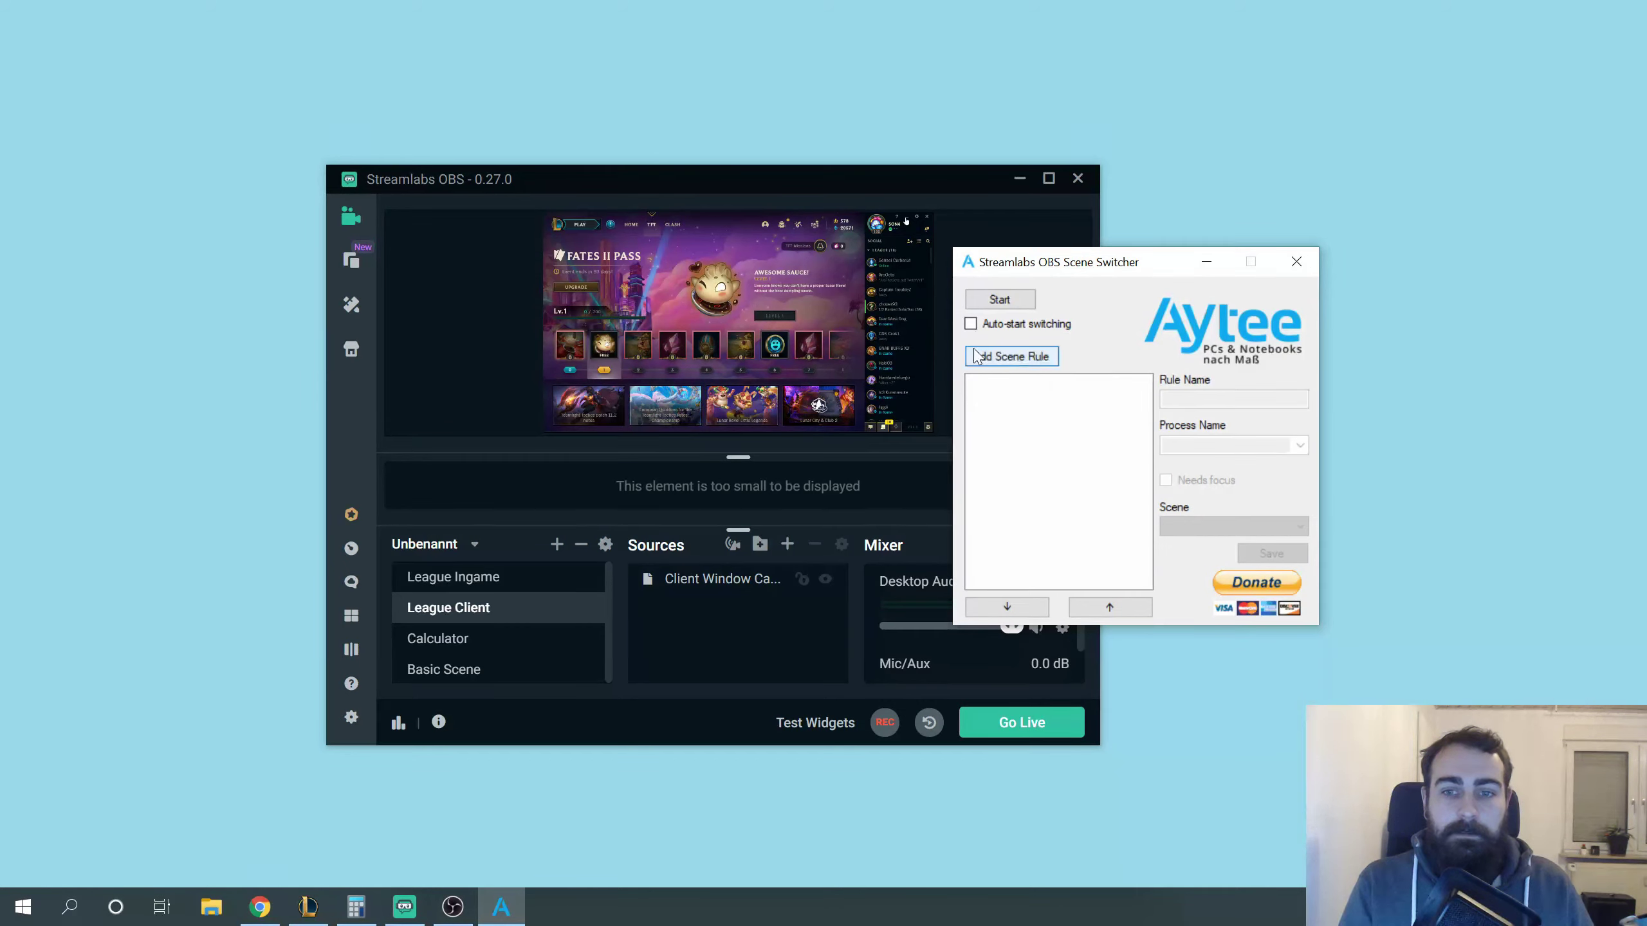
pyautogui.click(1015, 357)
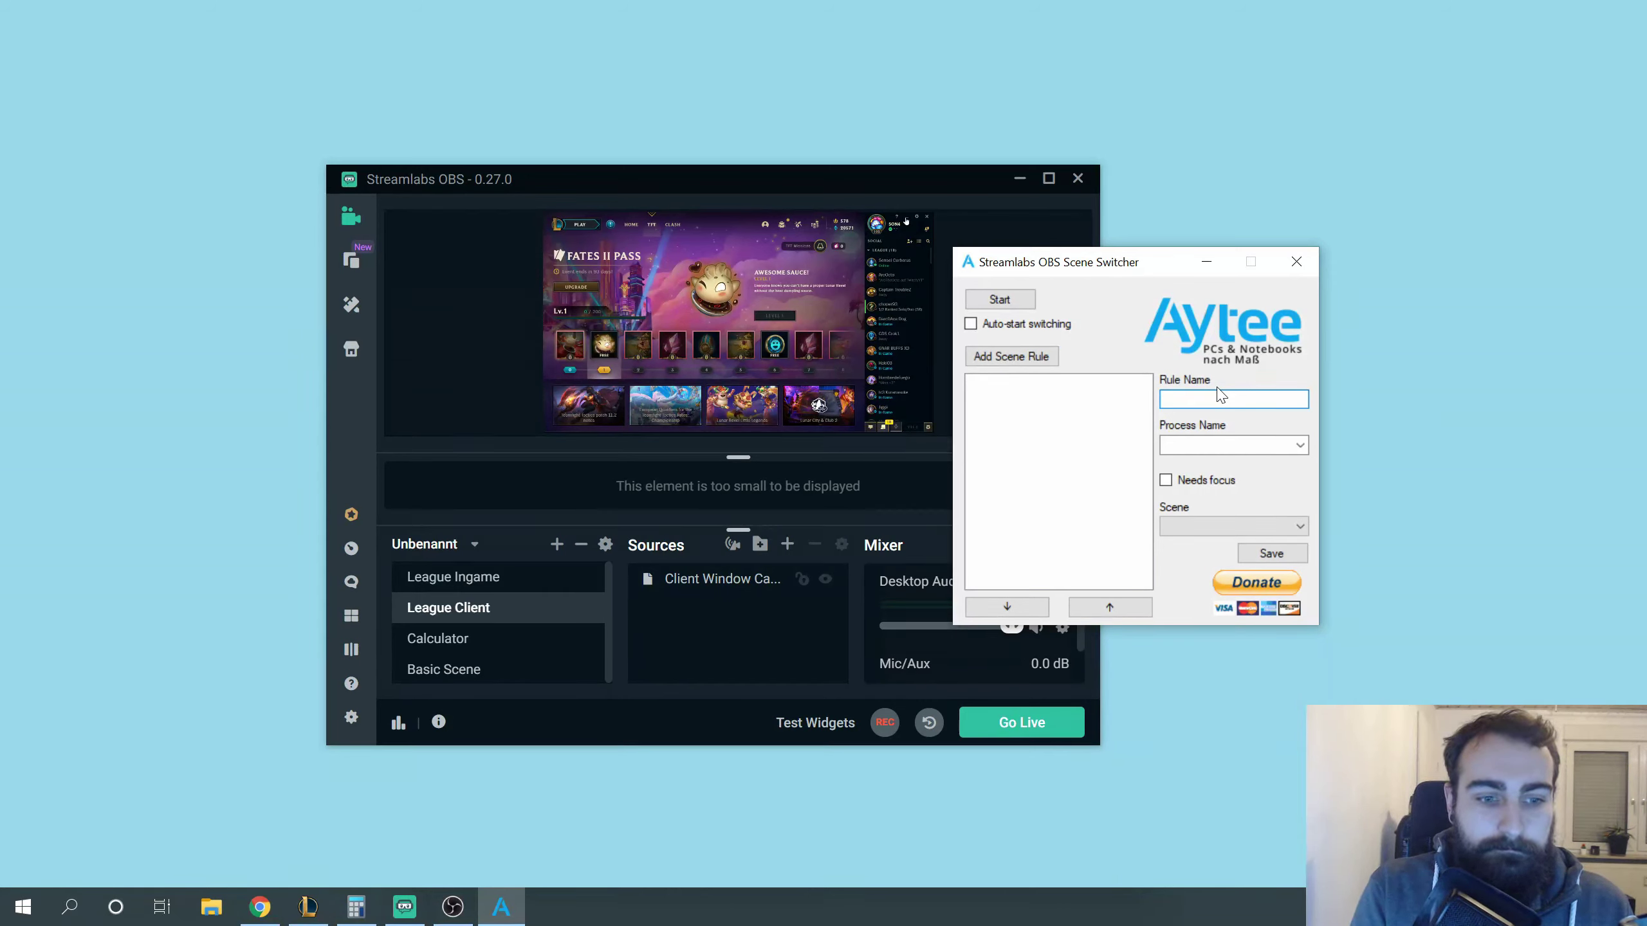
# Name the rule League Client, assign process LeagueClient and scene League Client, and save
pyautogui.write('League Client')
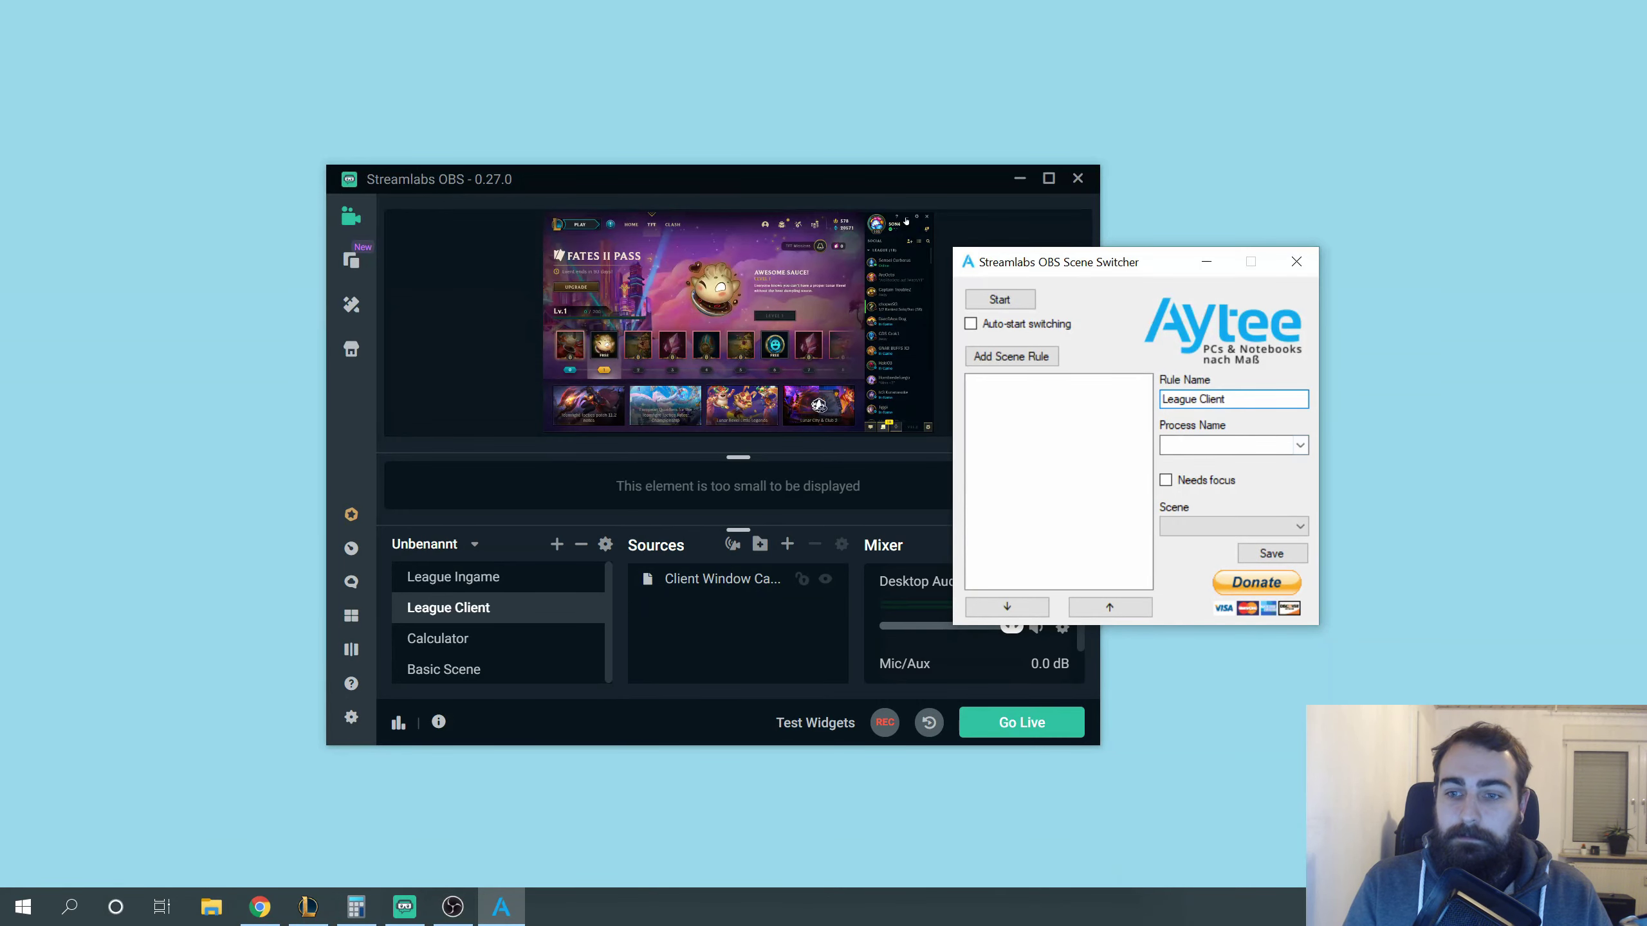
pyautogui.click(1300, 447)
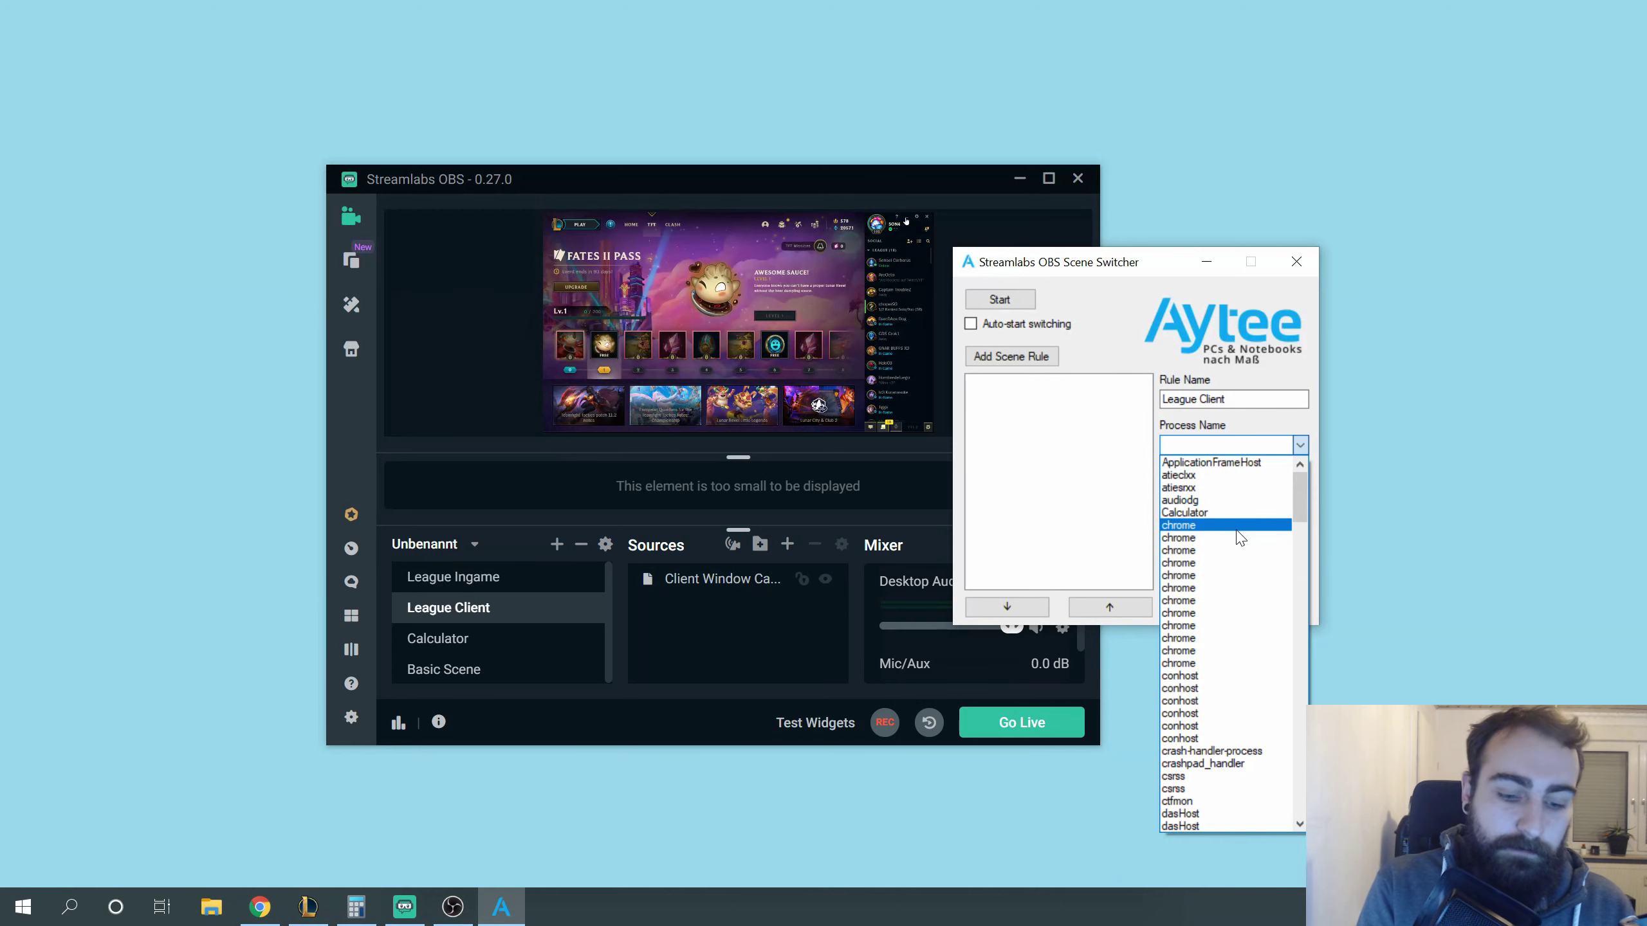
pyautogui.write('lea')
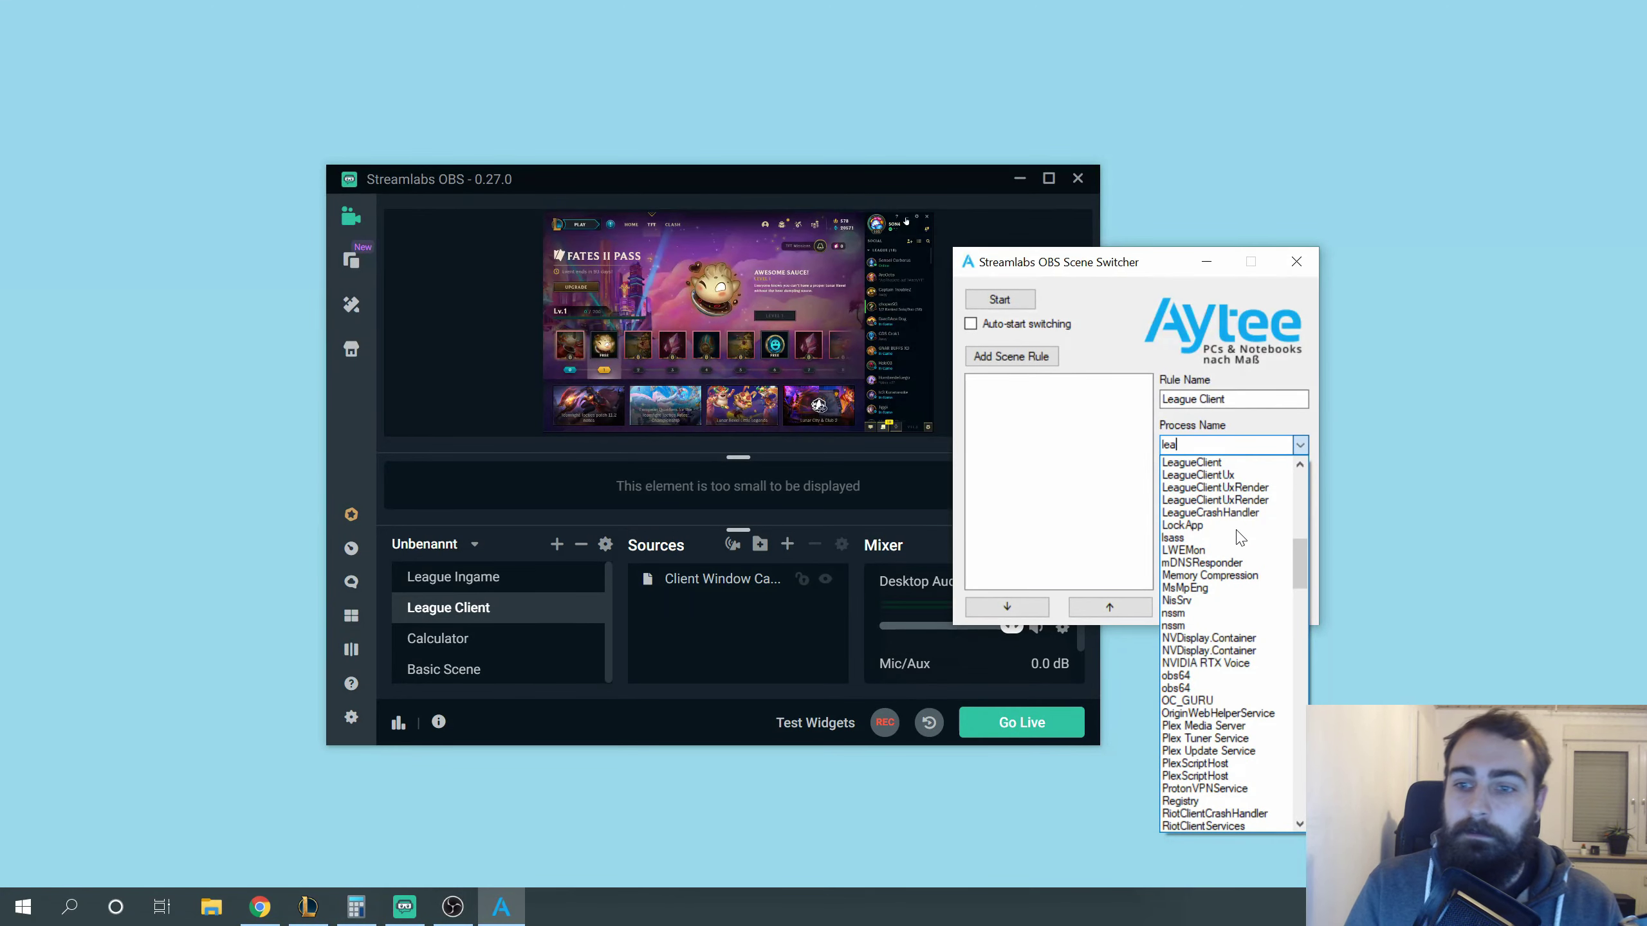
pyautogui.click(1232, 464)
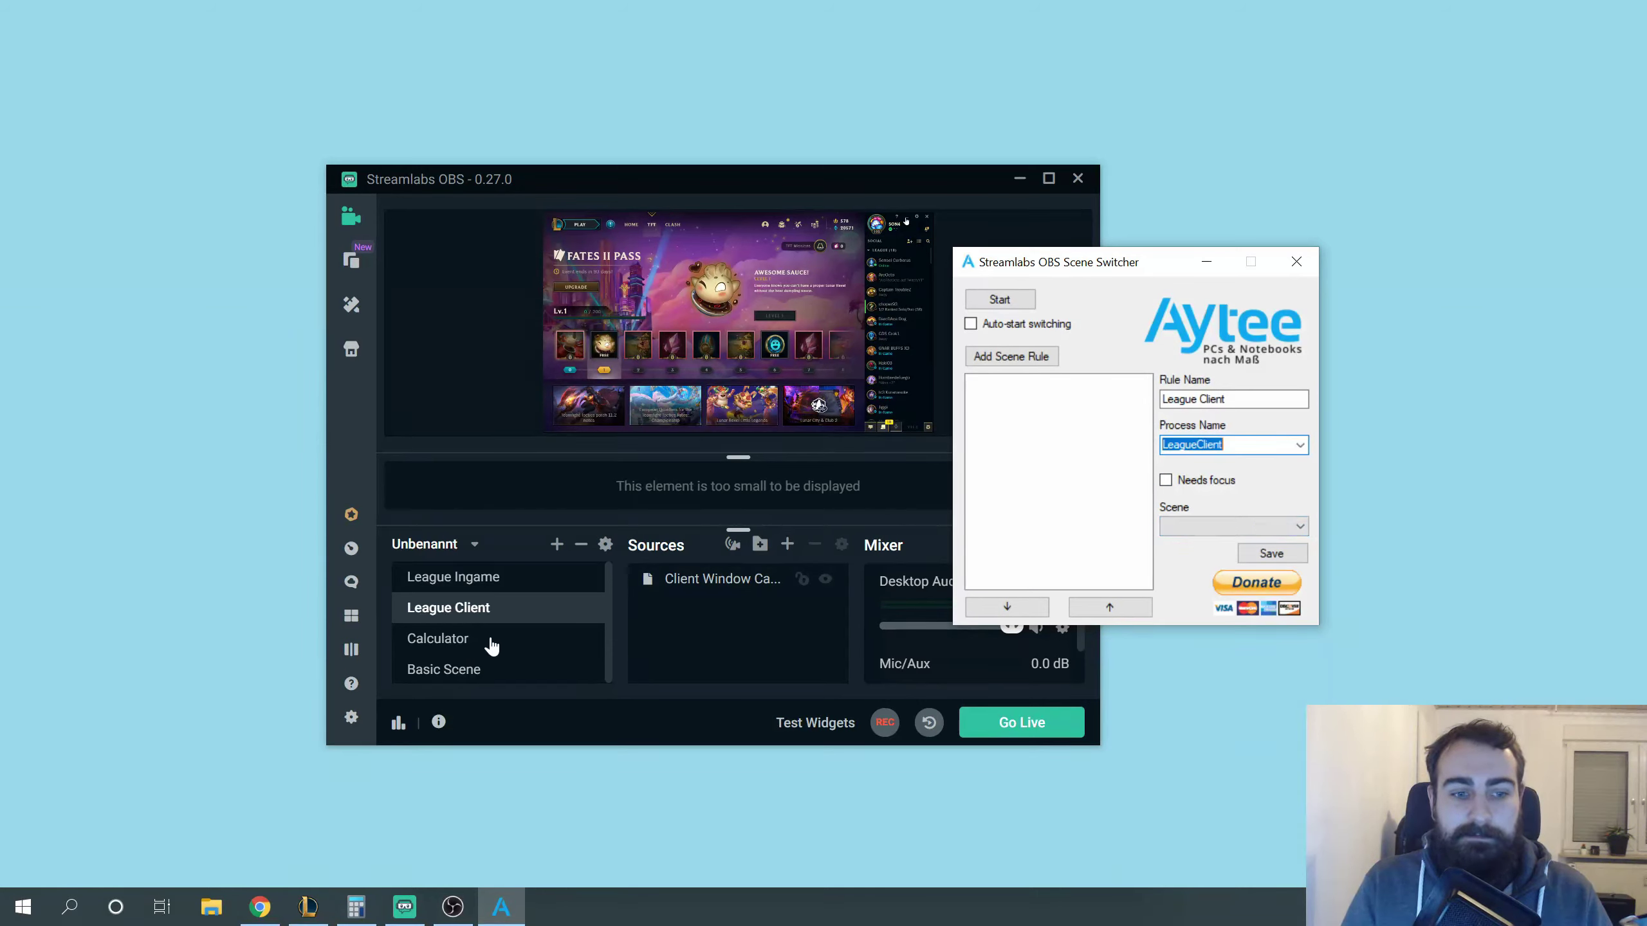
pyautogui.click(1200, 529)
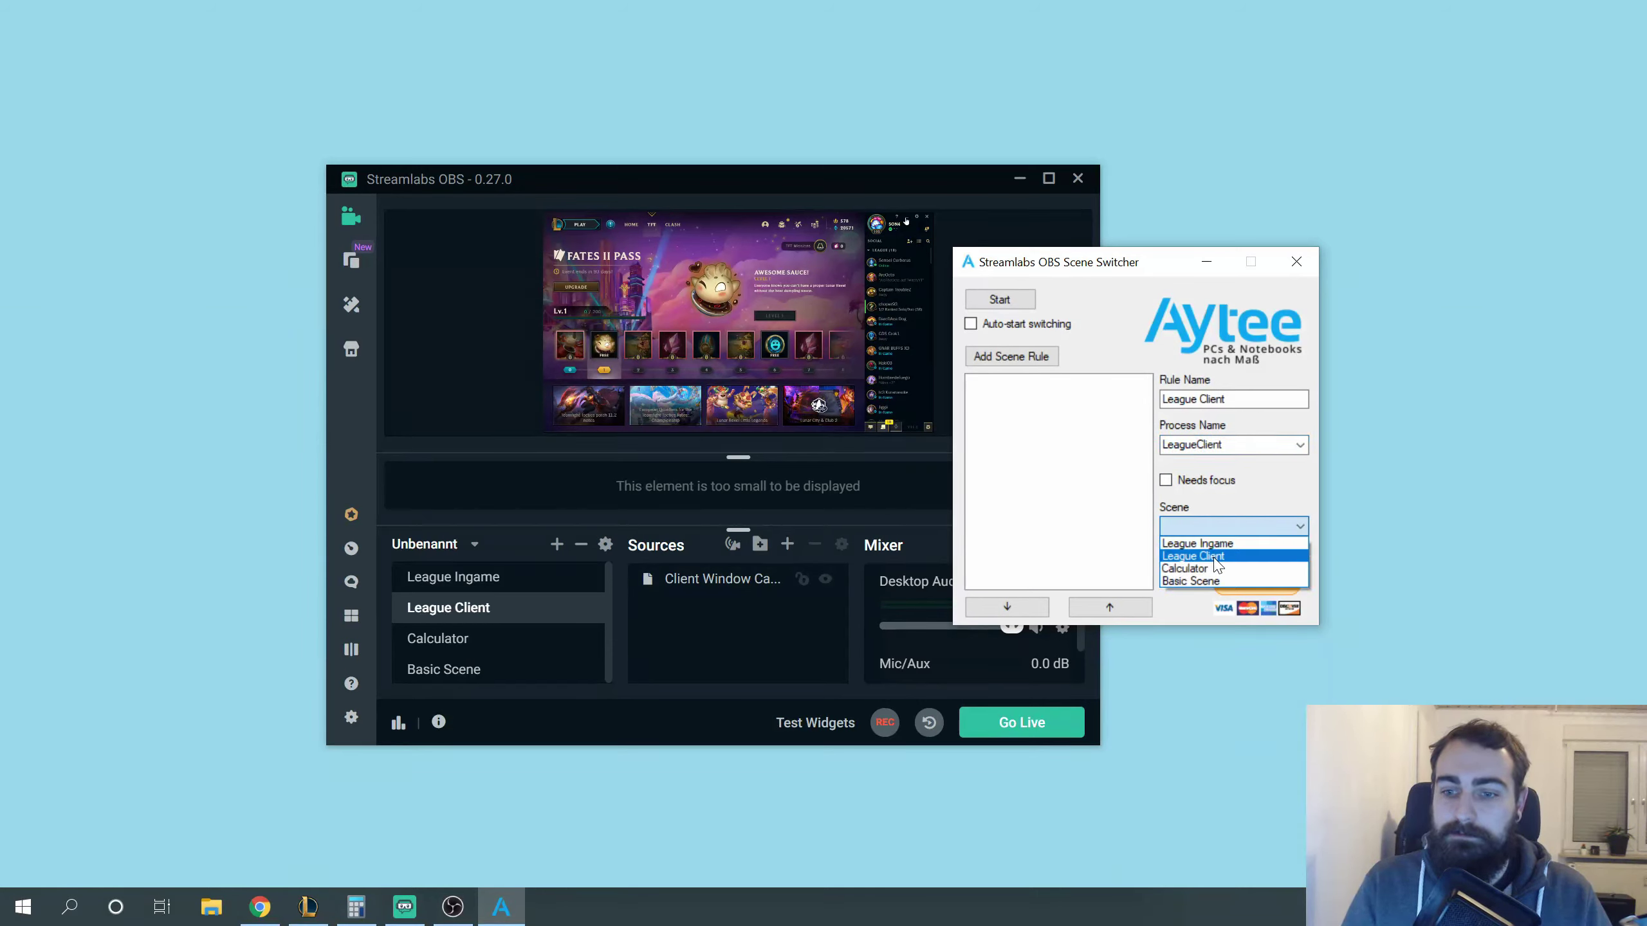
pyautogui.click(1197, 556)
pyautogui.click(1268, 561)
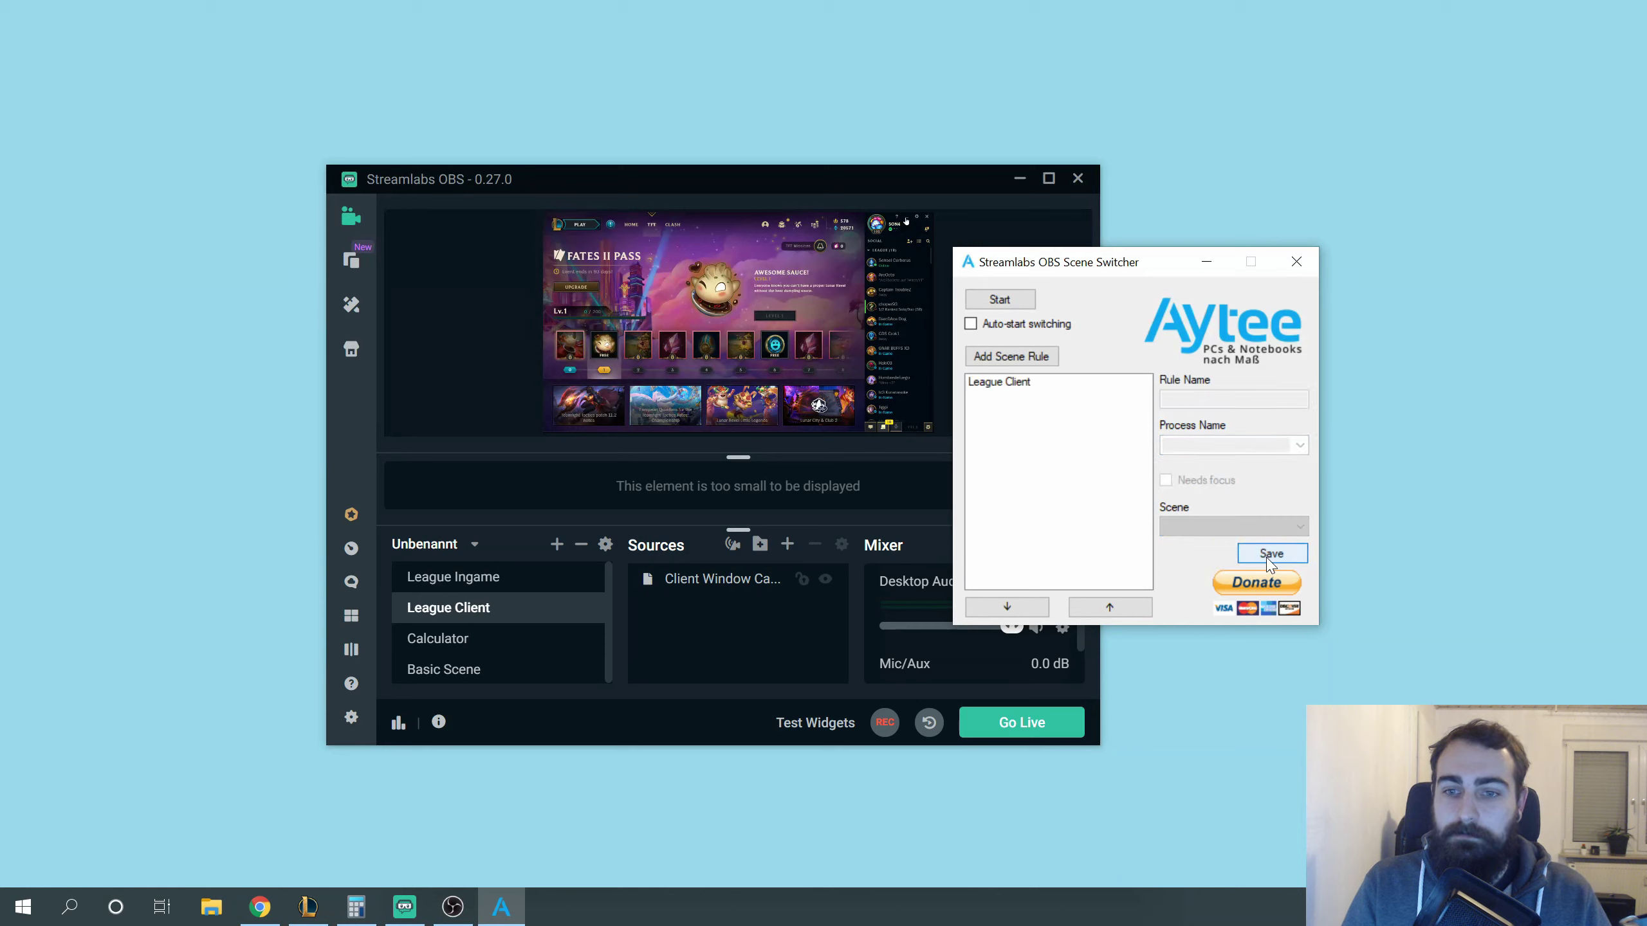
# Save a League Ingame rule using the League of Legends process and League Ingame scene
pyautogui.click(1015, 358)
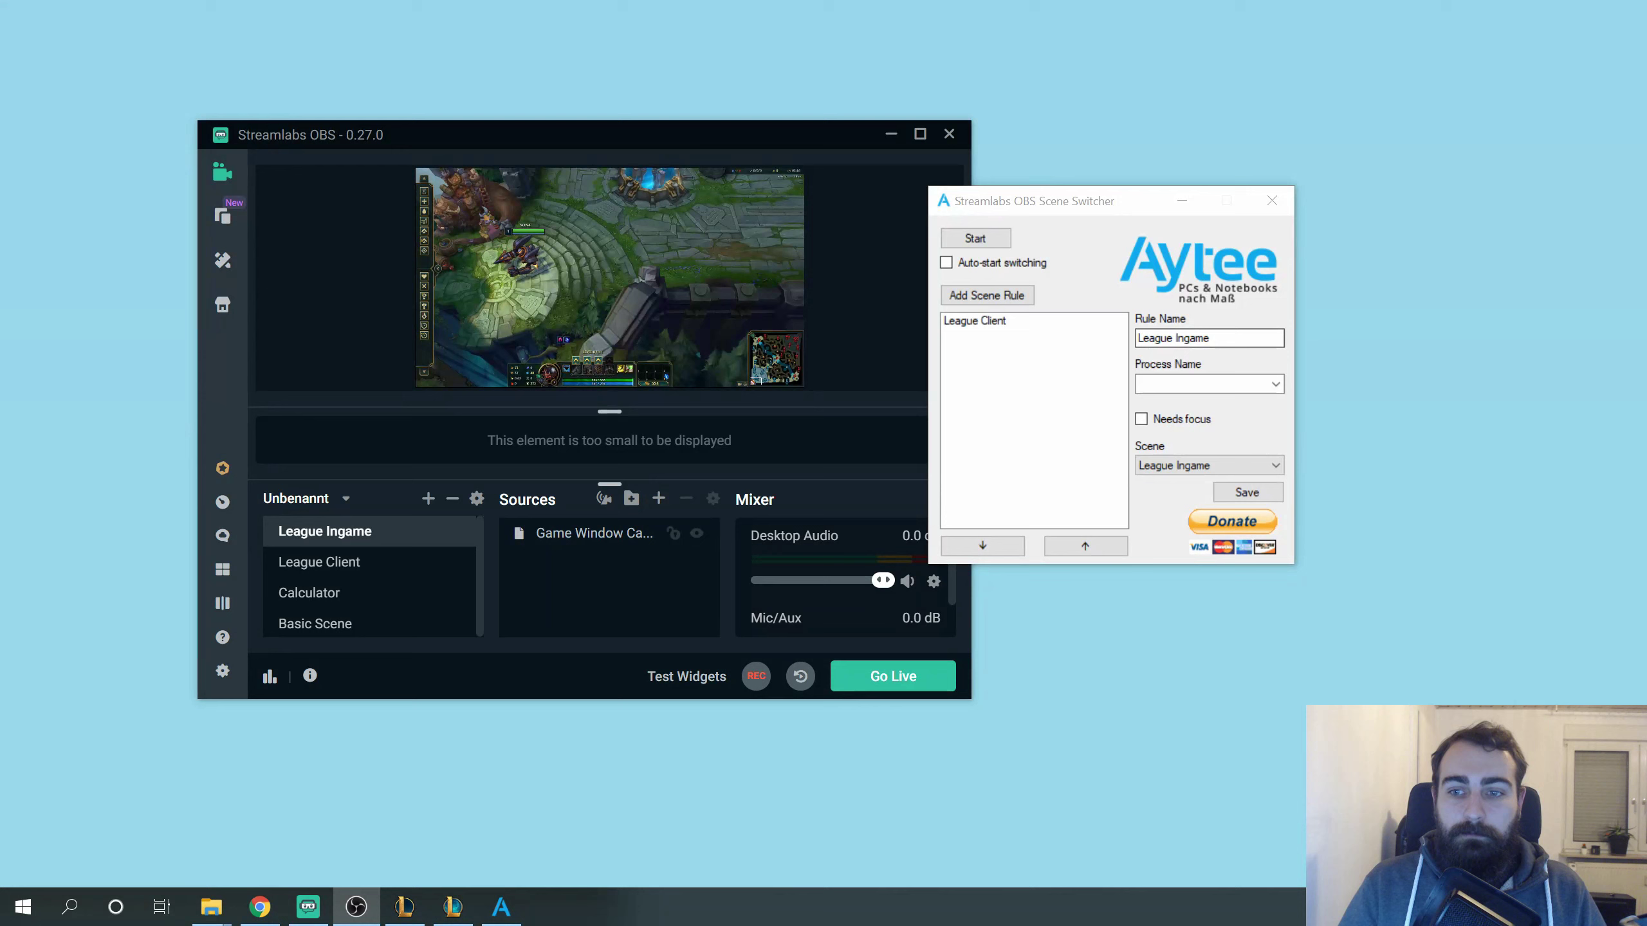
pyautogui.click(1161, 384)
pyautogui.write('League of Legends')
pyautogui.click(1271, 380)
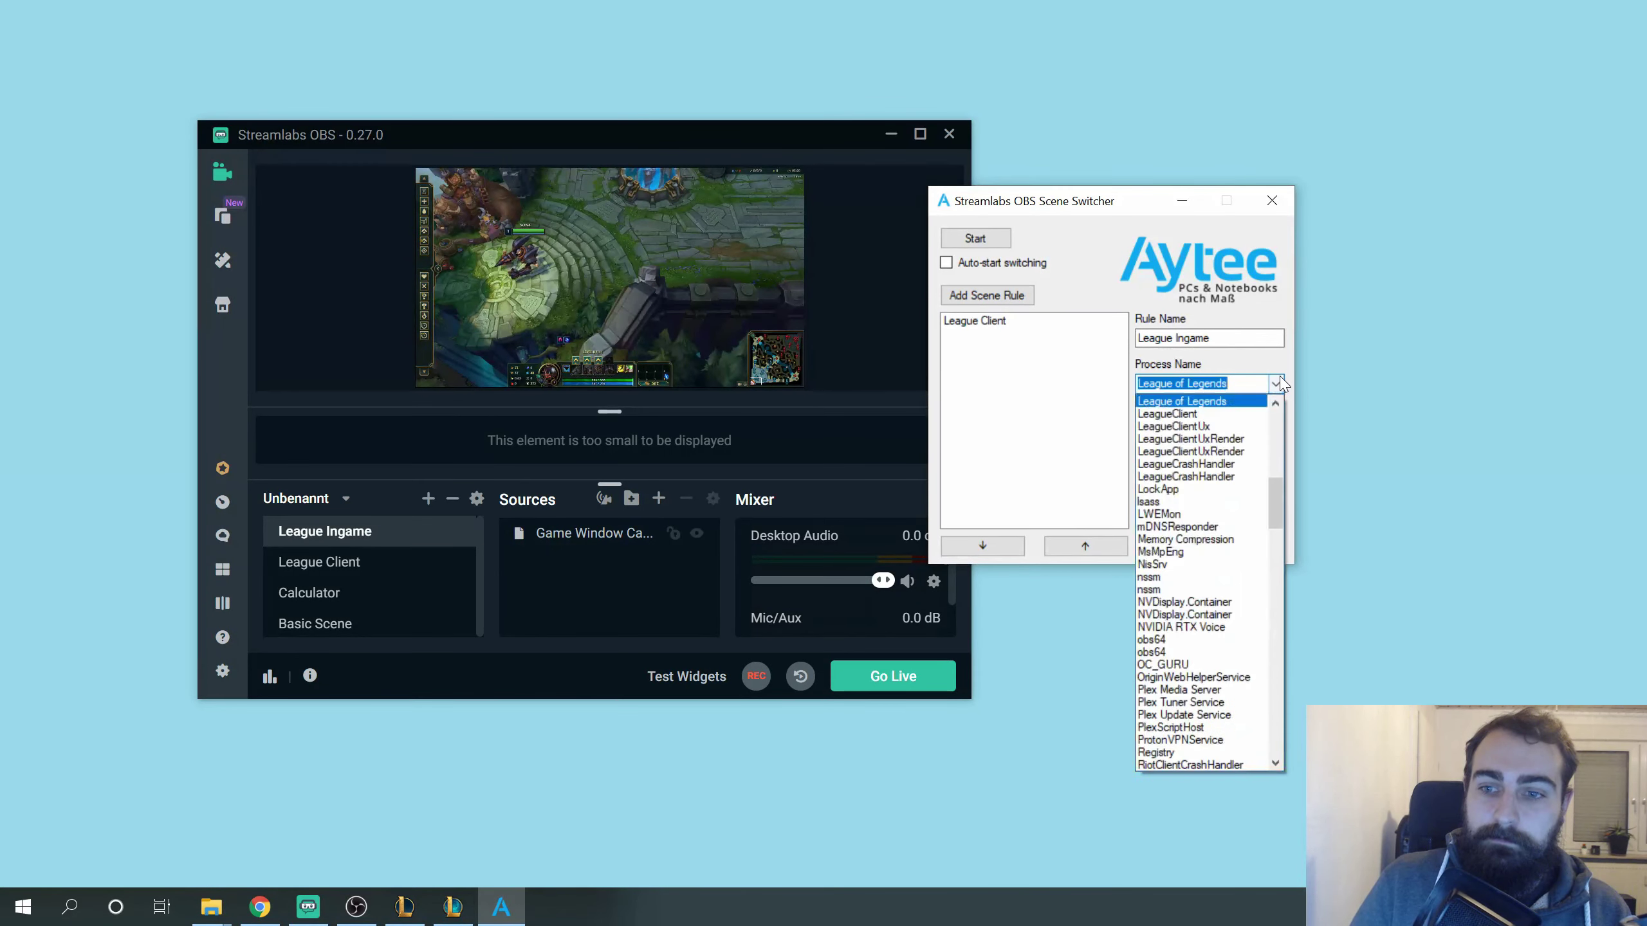
pyautogui.click(1179, 401)
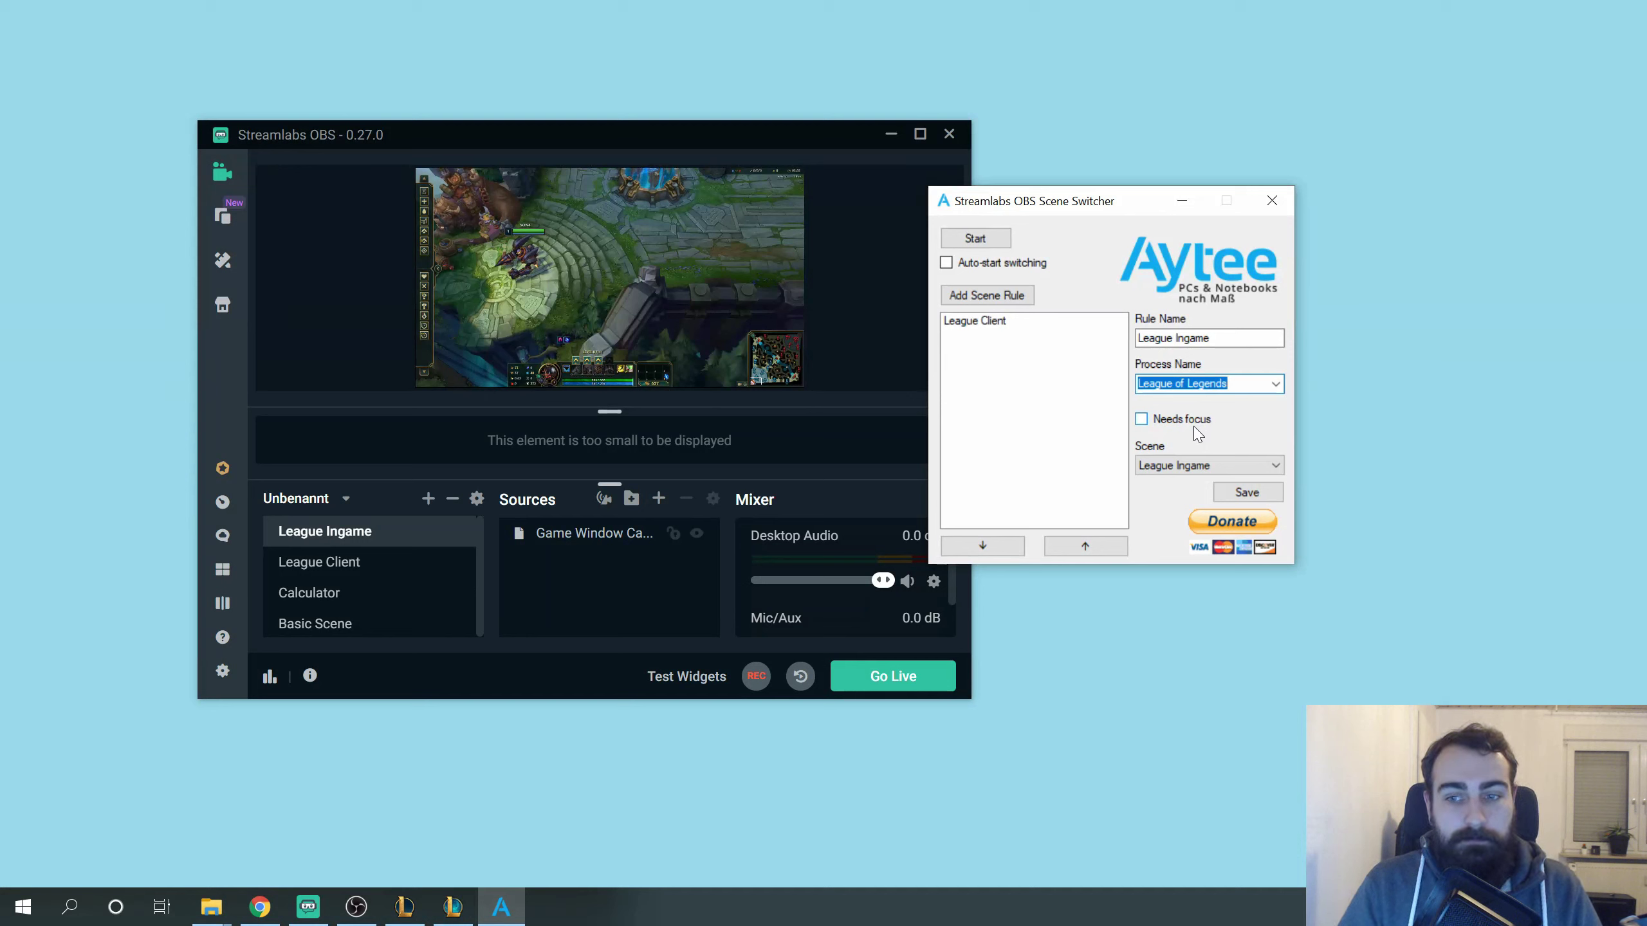
pyautogui.click(1201, 466)
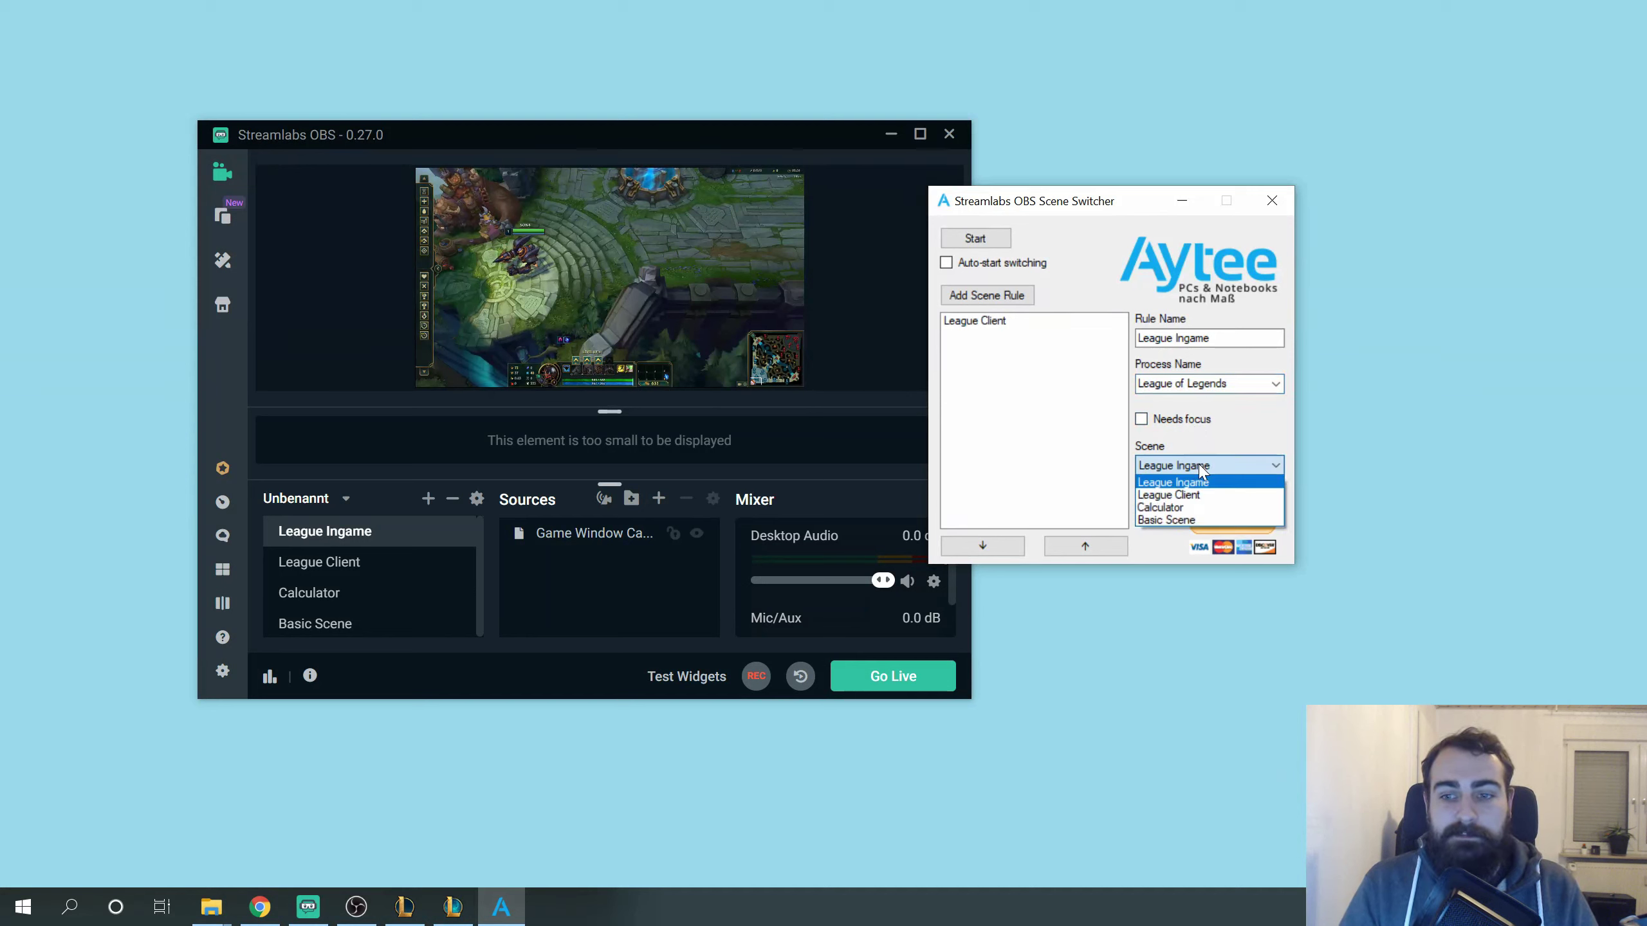
pyautogui.click(1206, 483)
pyautogui.click(1253, 493)
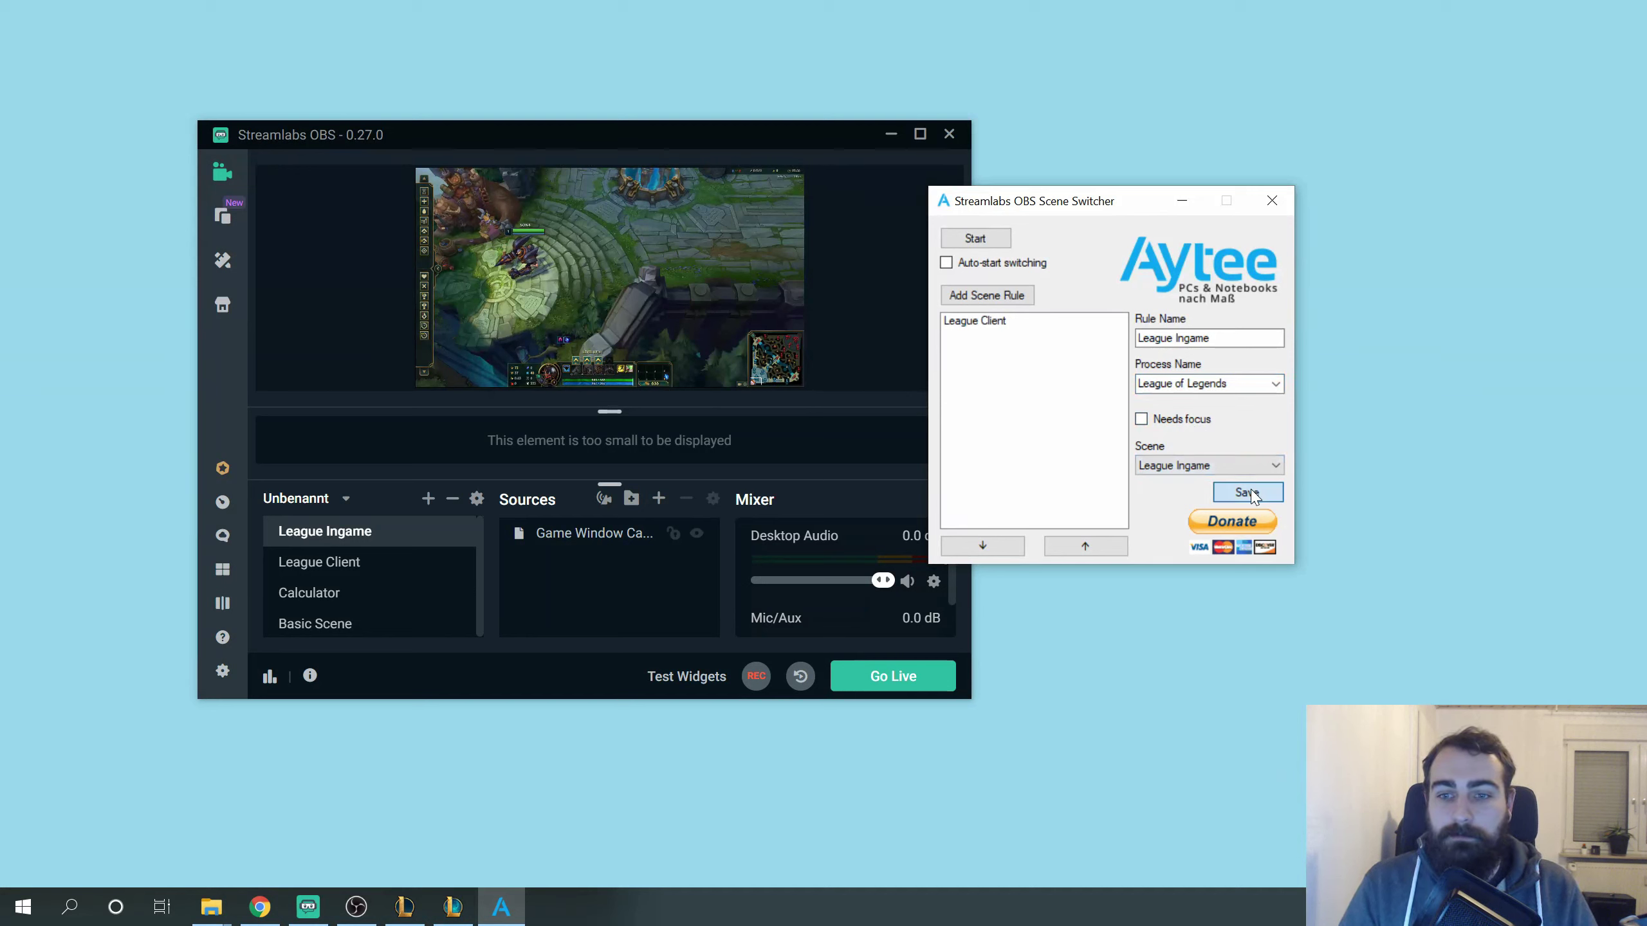
# Start another rule and begin naming it Calculator
pyautogui.click(1004, 295)
pyautogui.write('Calculaator')
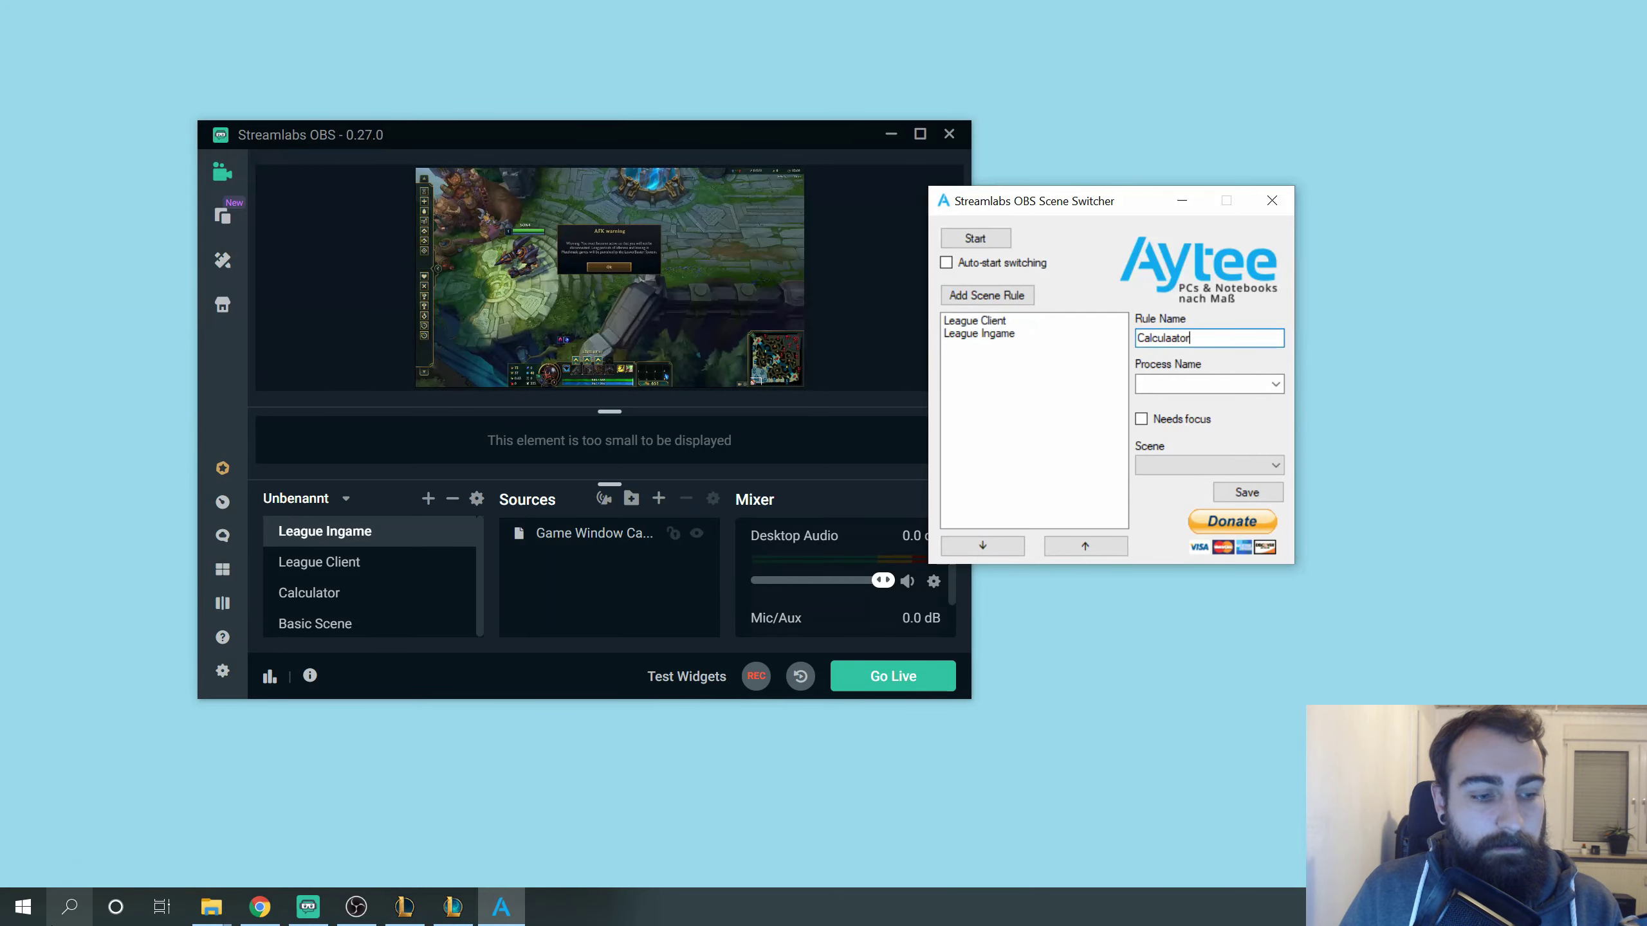
pyautogui.click(69, 907)
# Launch Calculator from Windows search with 'calc' and minimize it
pyautogui.write('calc')
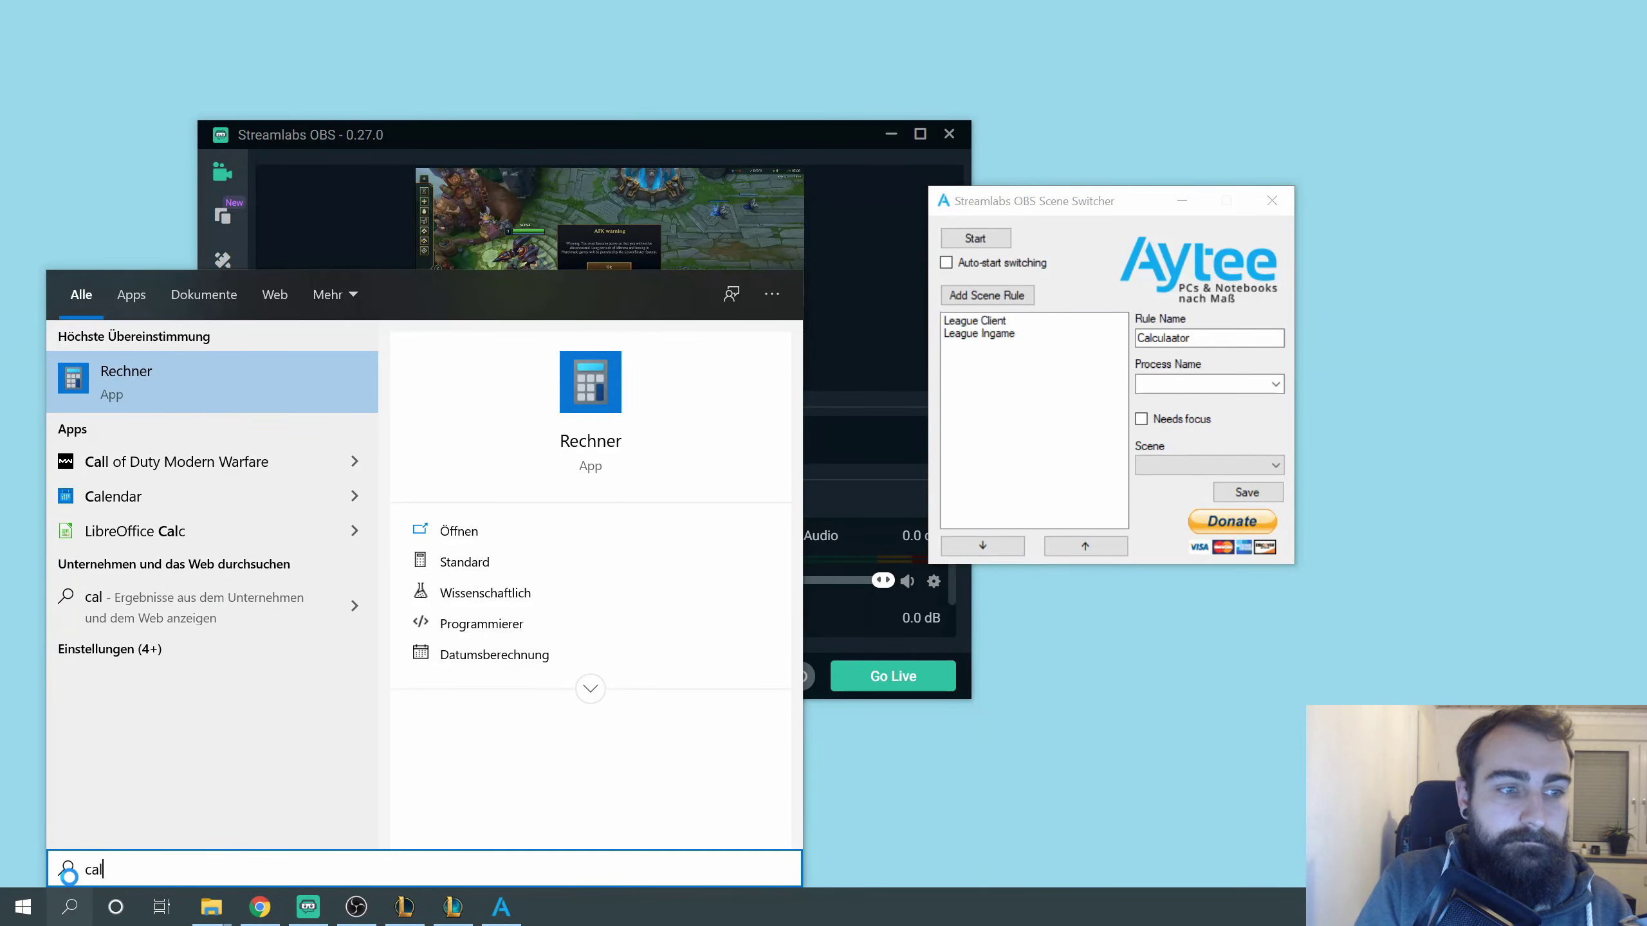
pyautogui.press('Return')
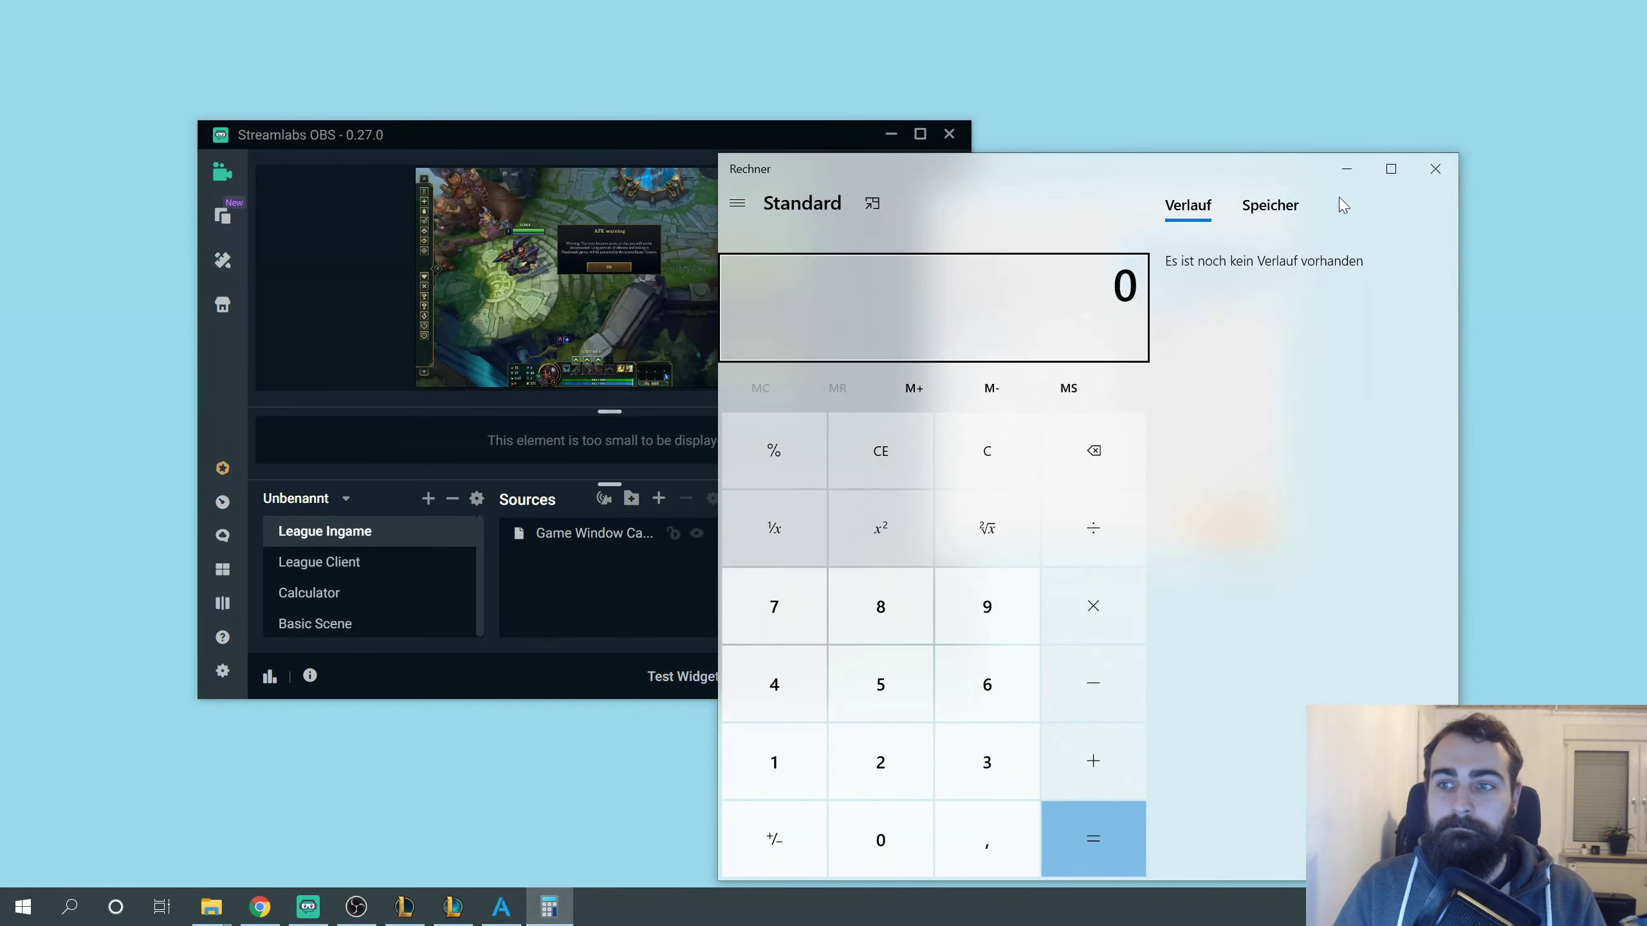
pyautogui.click(1341, 174)
# Search the process list for 'call', close the list, and close the scene switcher
pyautogui.click(1275, 384)
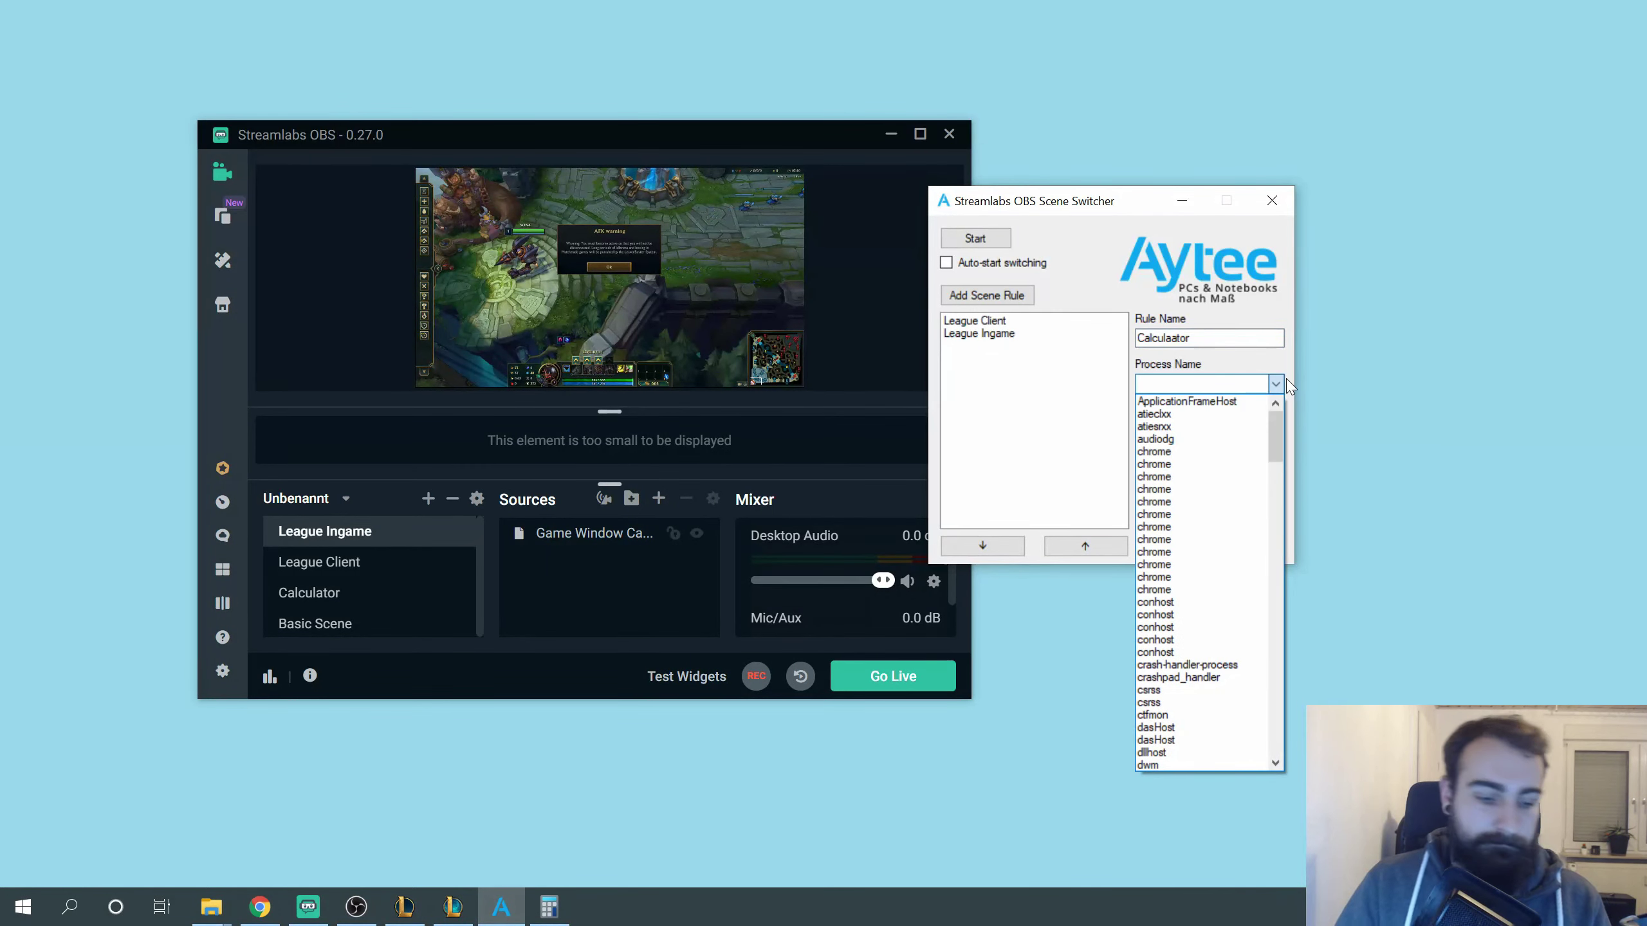
pyautogui.write('call')
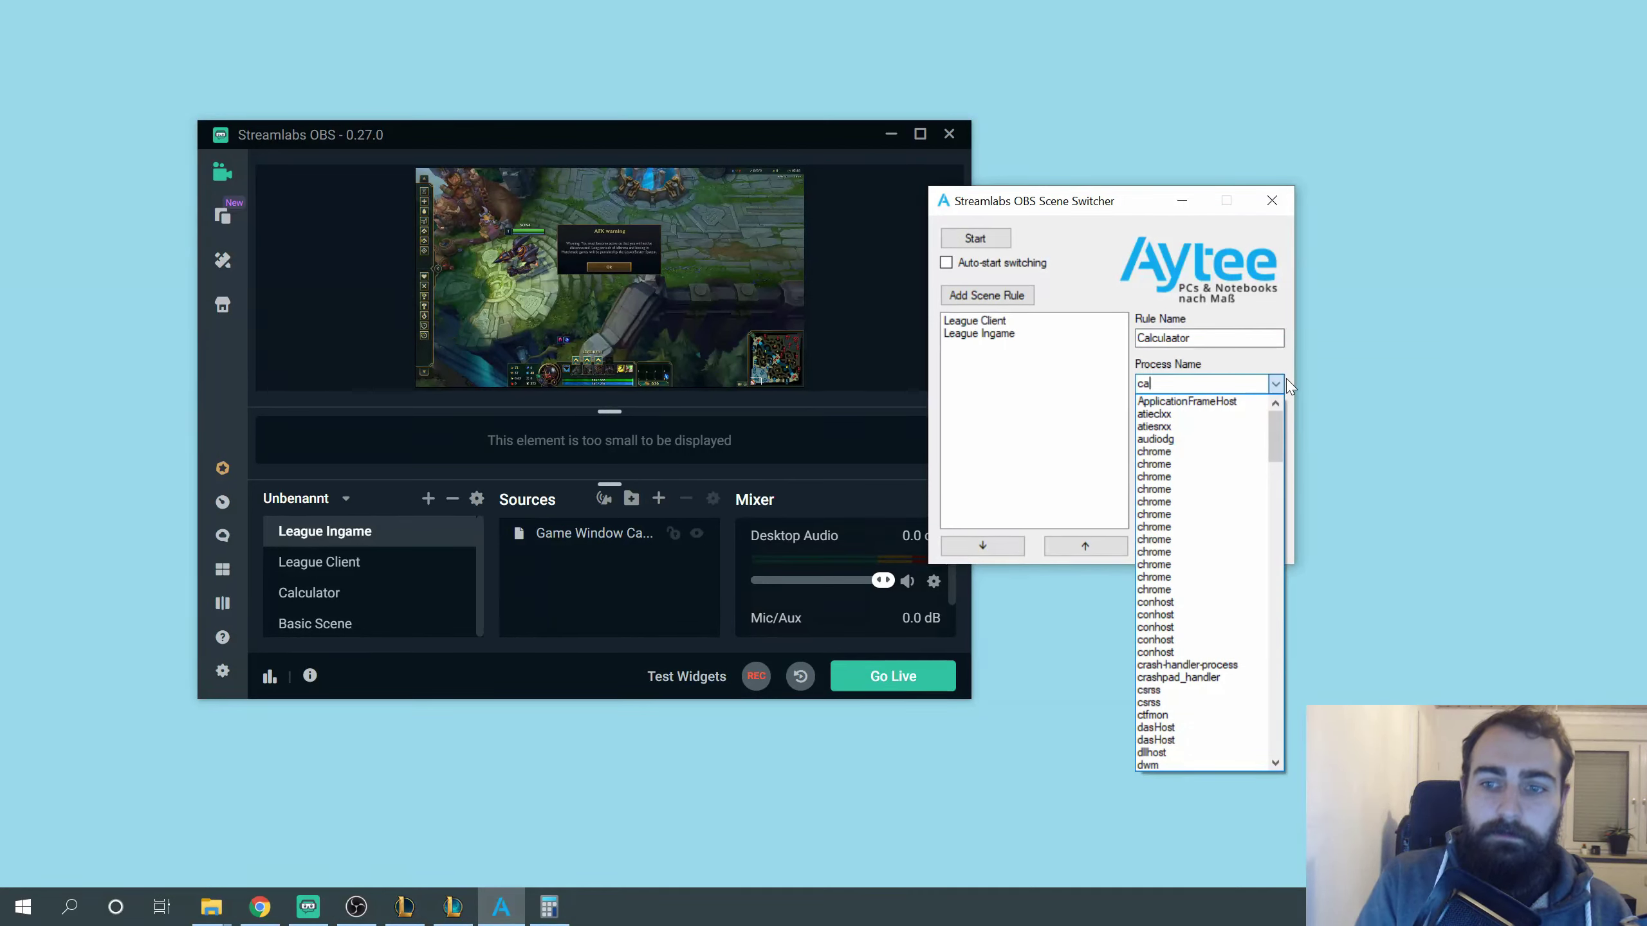
pyautogui.click(1275, 383)
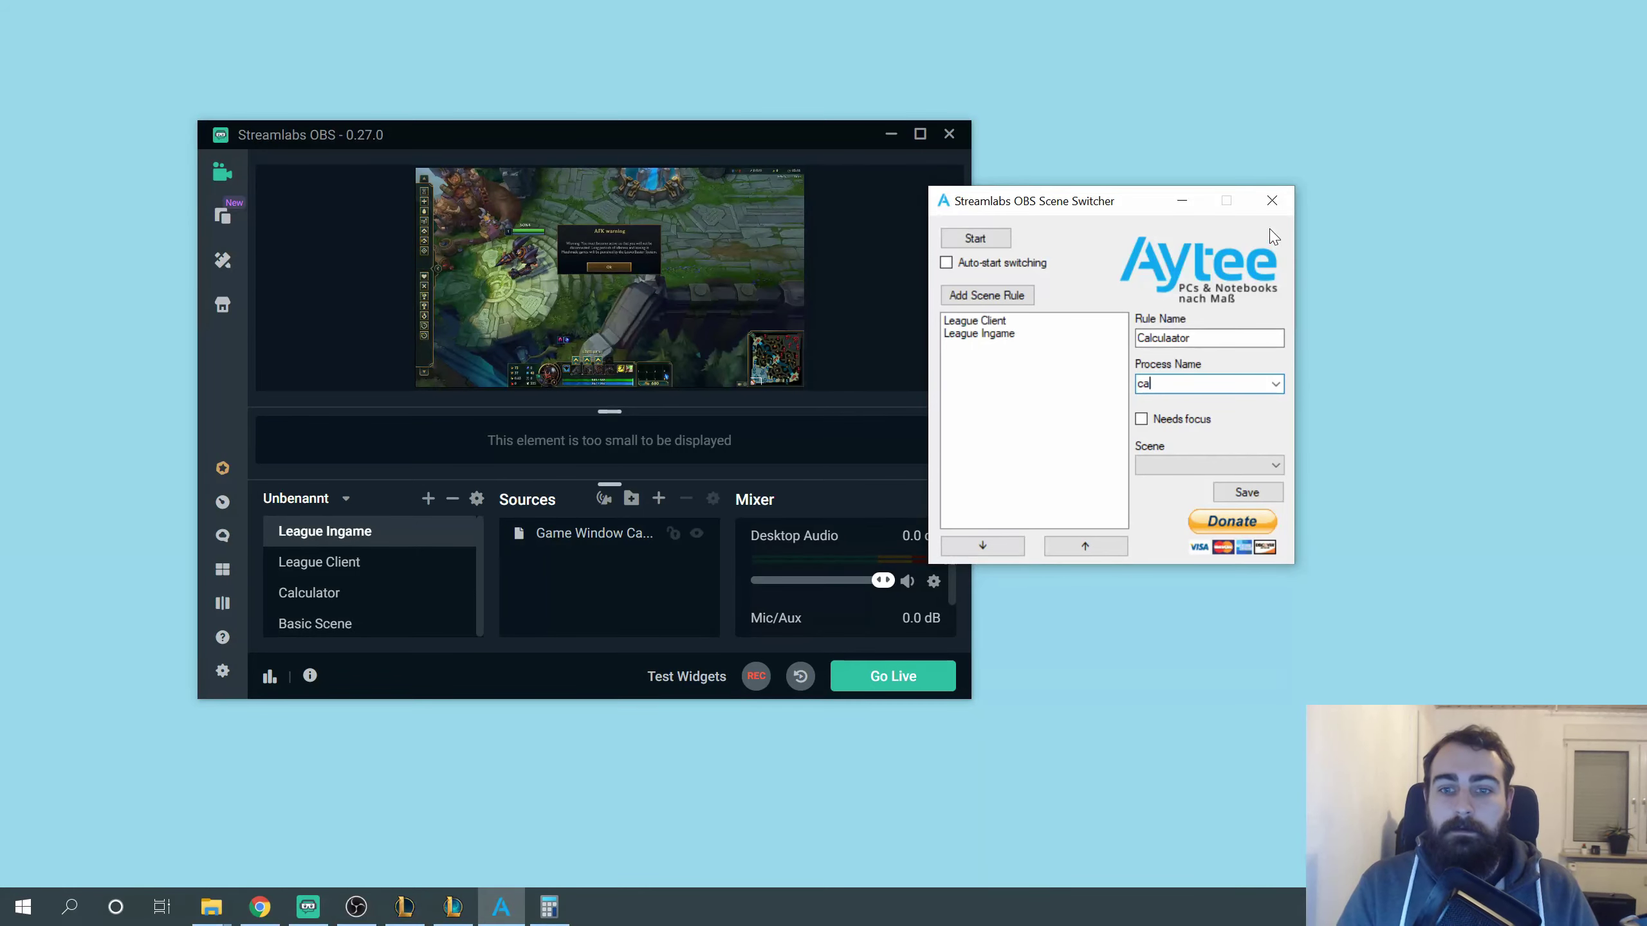
pyautogui.click(1280, 206)
# Relaunch SLOBSSceneswitcher from its folder and place it beside the OBS window
pyautogui.doubleClick(993, 229)
pyautogui.doubleClick(587, 385)
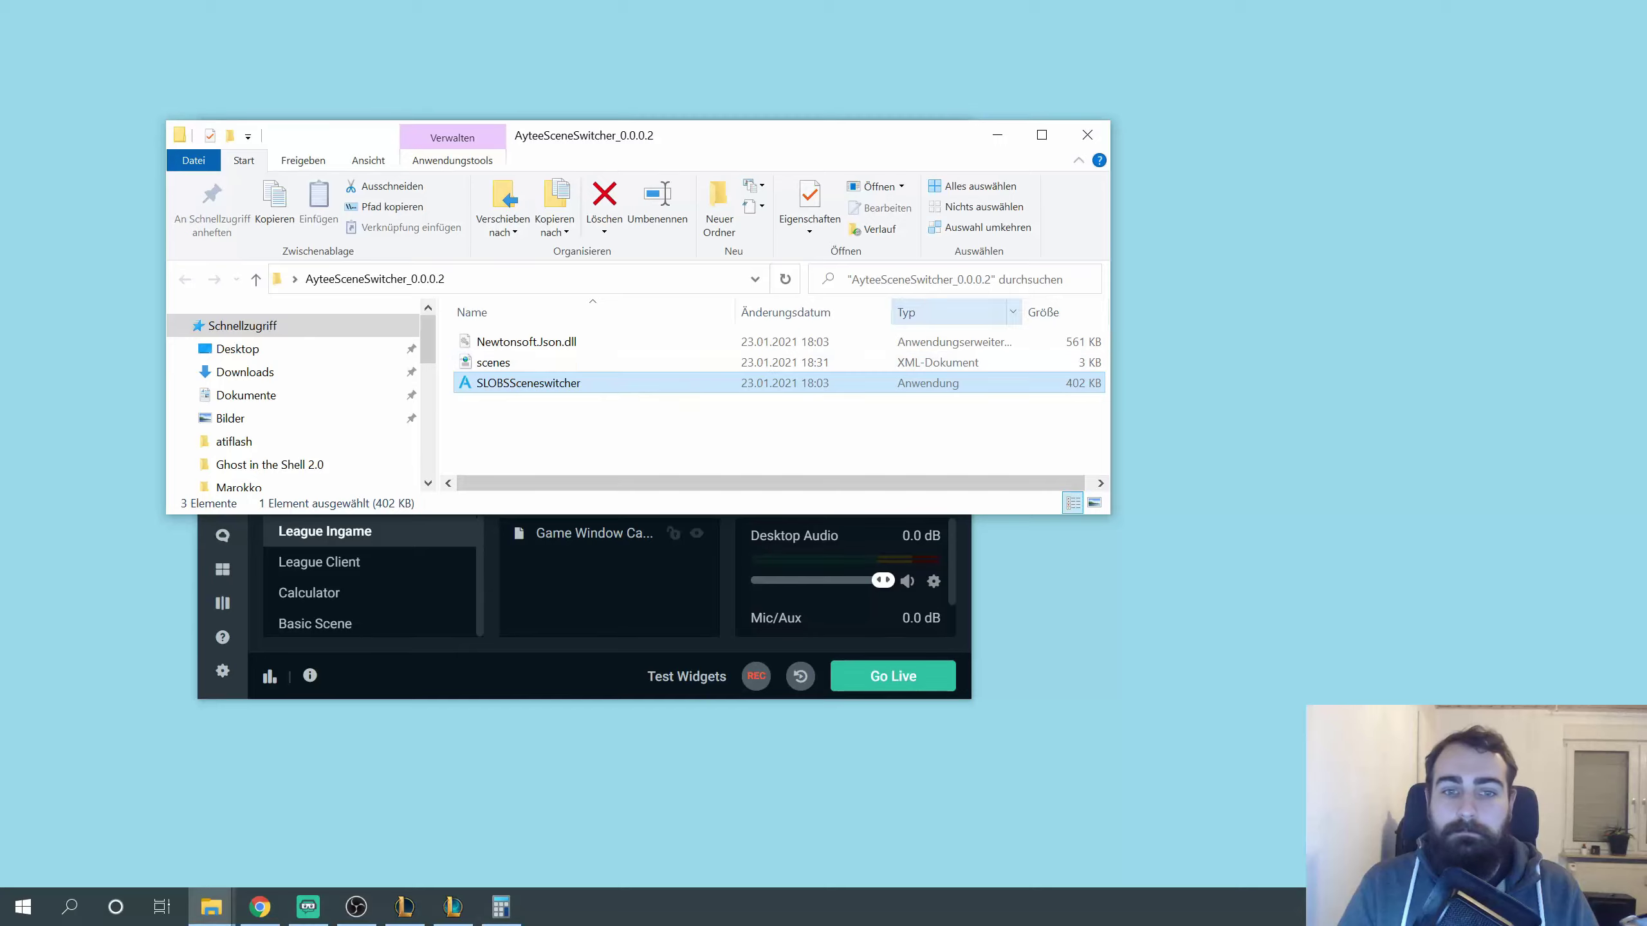
pyautogui.click(998, 135)
pyautogui.moveTo(313, 115); pyautogui.dragTo(999, 150)
# Save a Calculator rule with process Calculator and scene Calculator, then start another rule
pyautogui.click(852, 245)
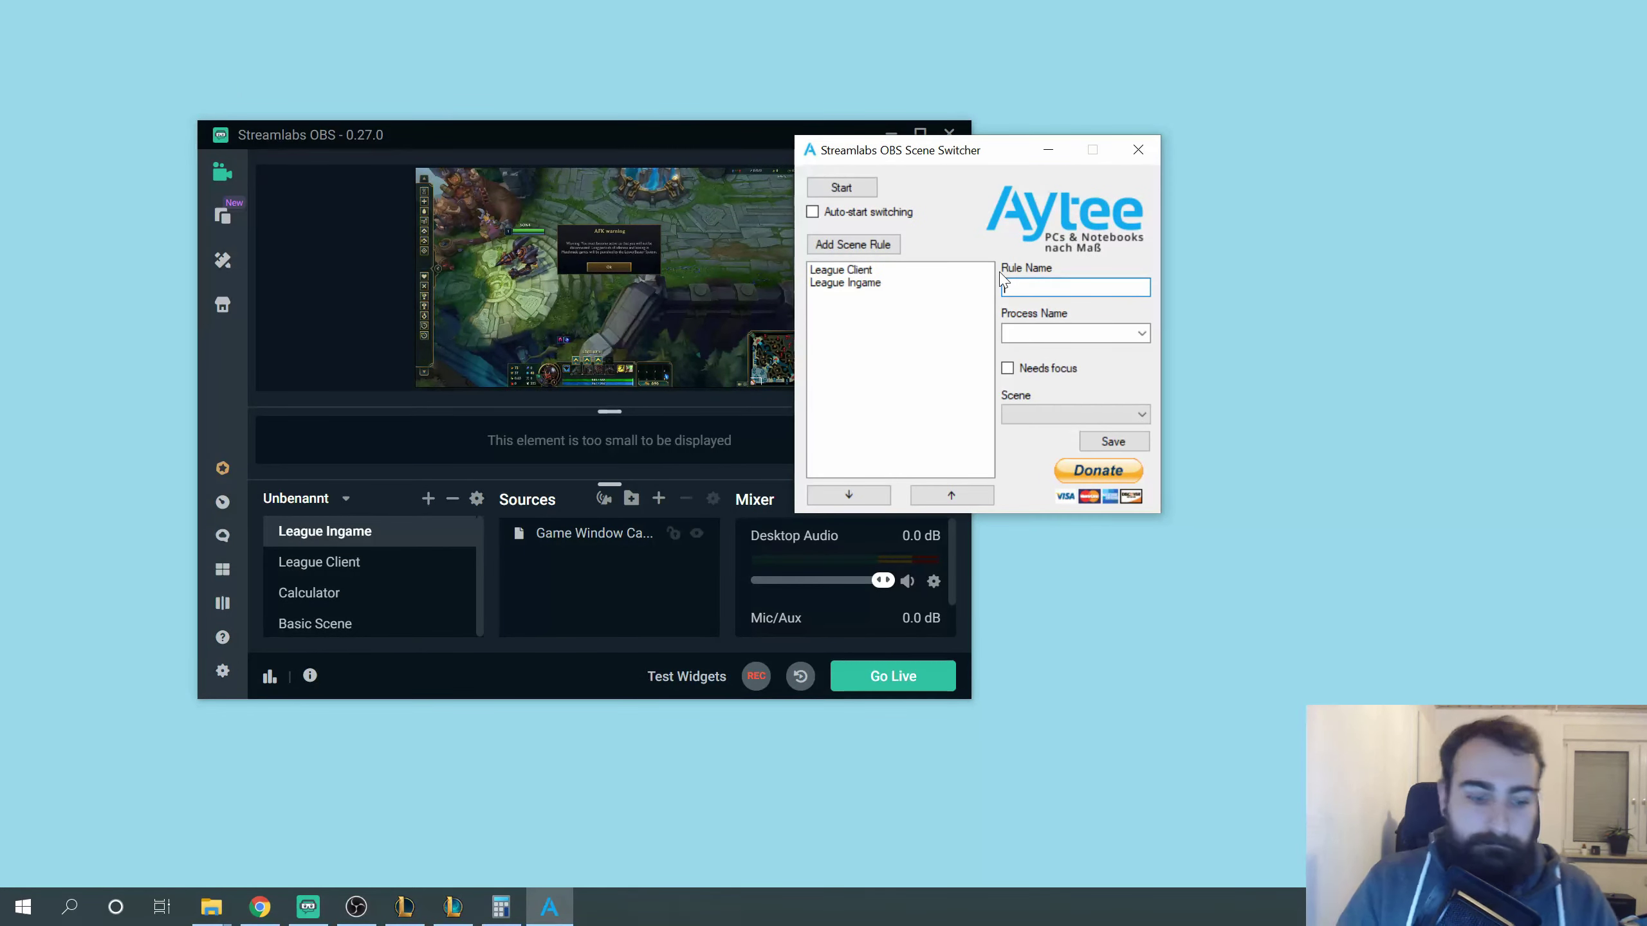
pyautogui.write('Calculator')
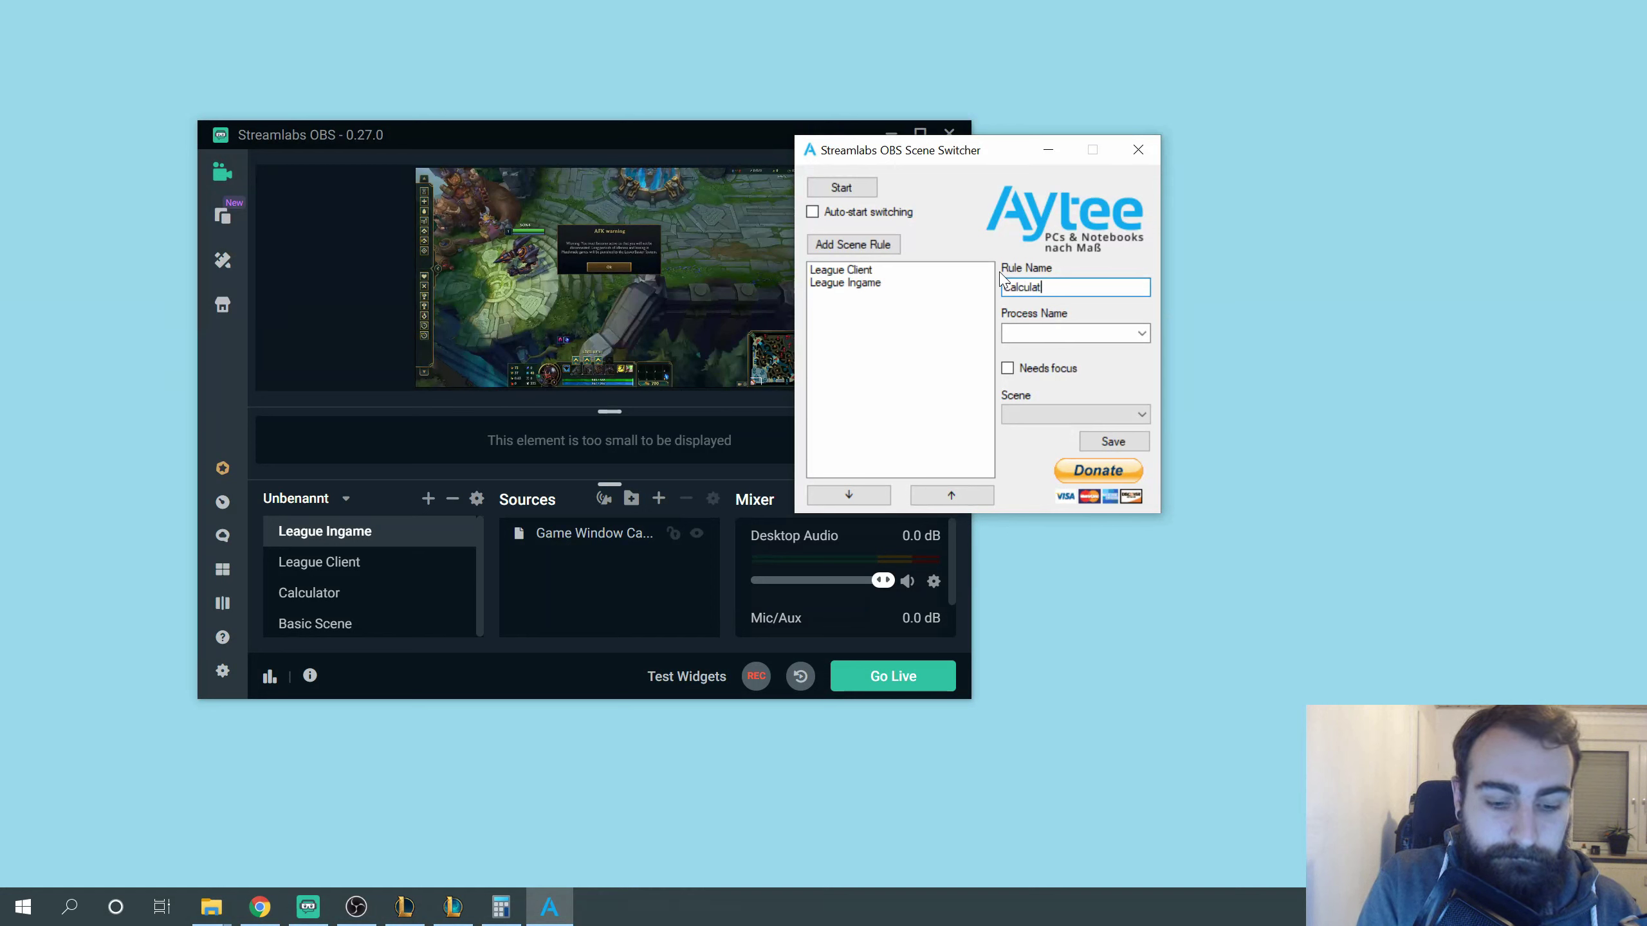
pyautogui.click(1045, 333)
pyautogui.write('cal')
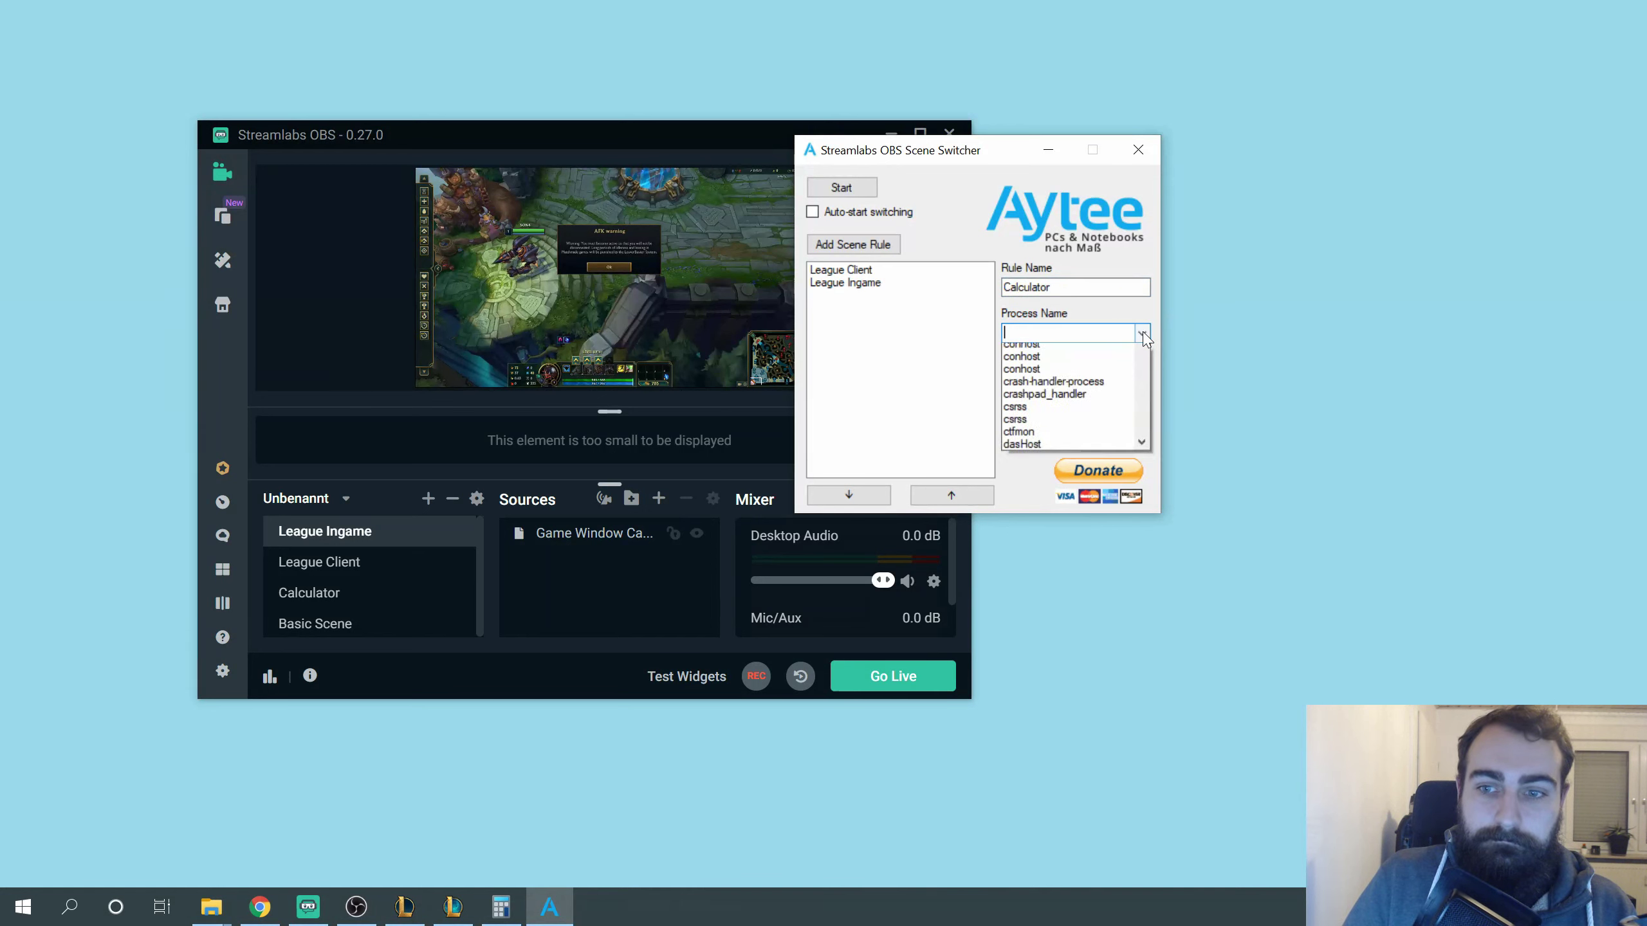
pyautogui.click(1142, 334)
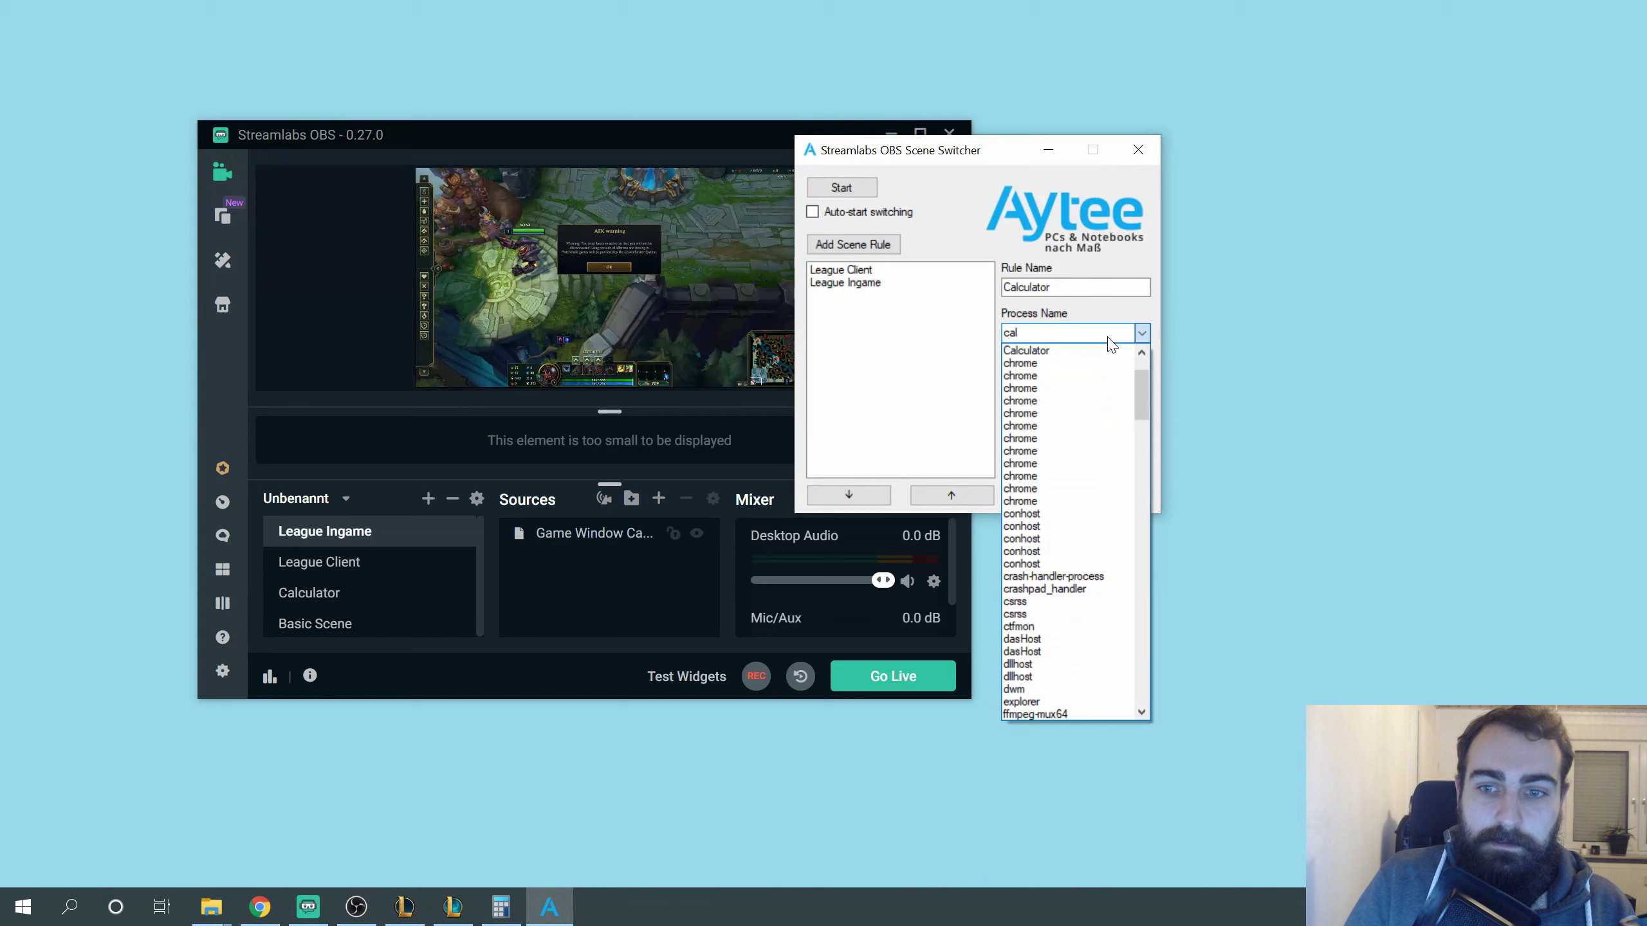
pyautogui.click(1100, 351)
pyautogui.click(1108, 413)
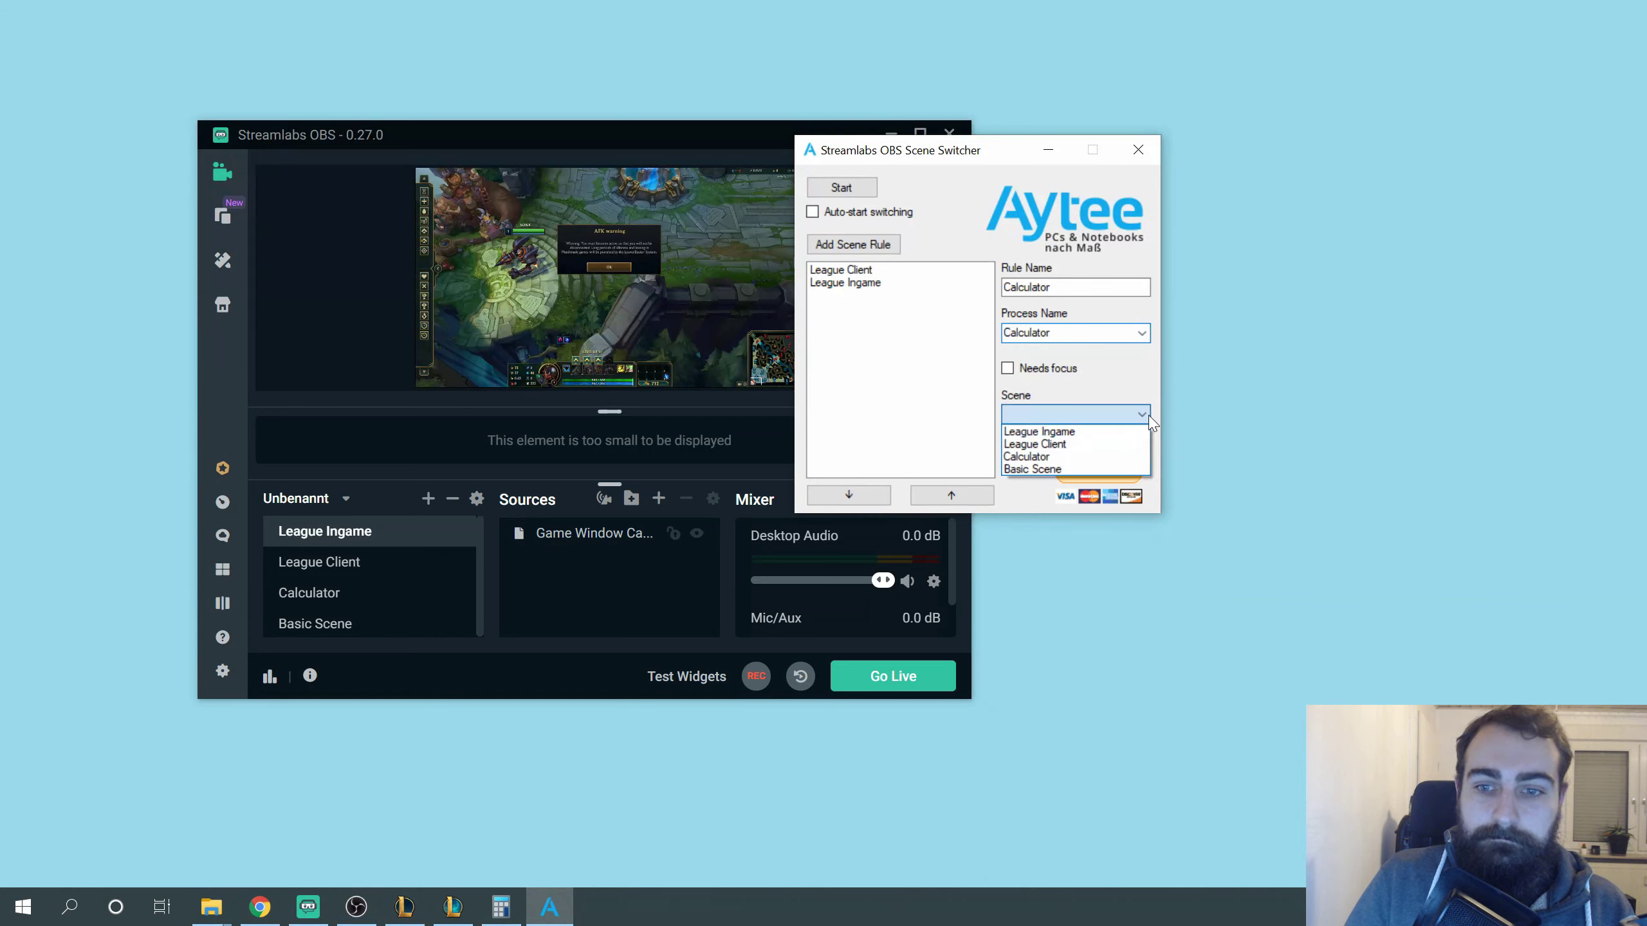
pyautogui.click(1084, 457)
pyautogui.click(1118, 443)
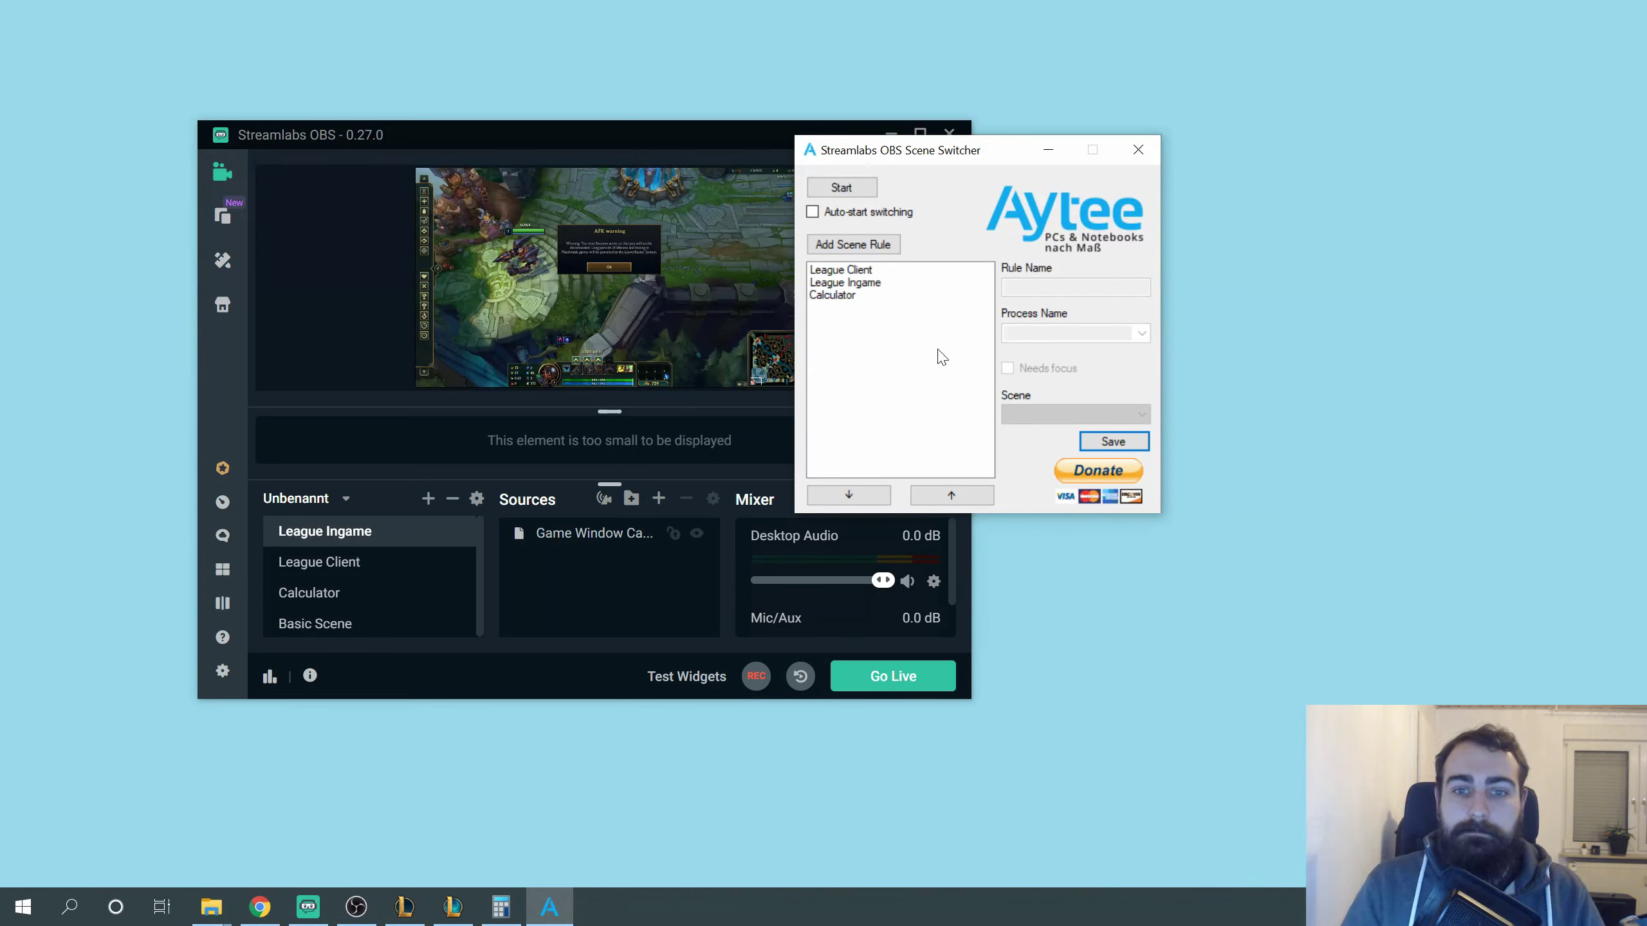
pyautogui.click(853, 244)
# Name the rule Basic, assign Basic Scene and save, then select the League Ingame rule
pyautogui.write('Basic')
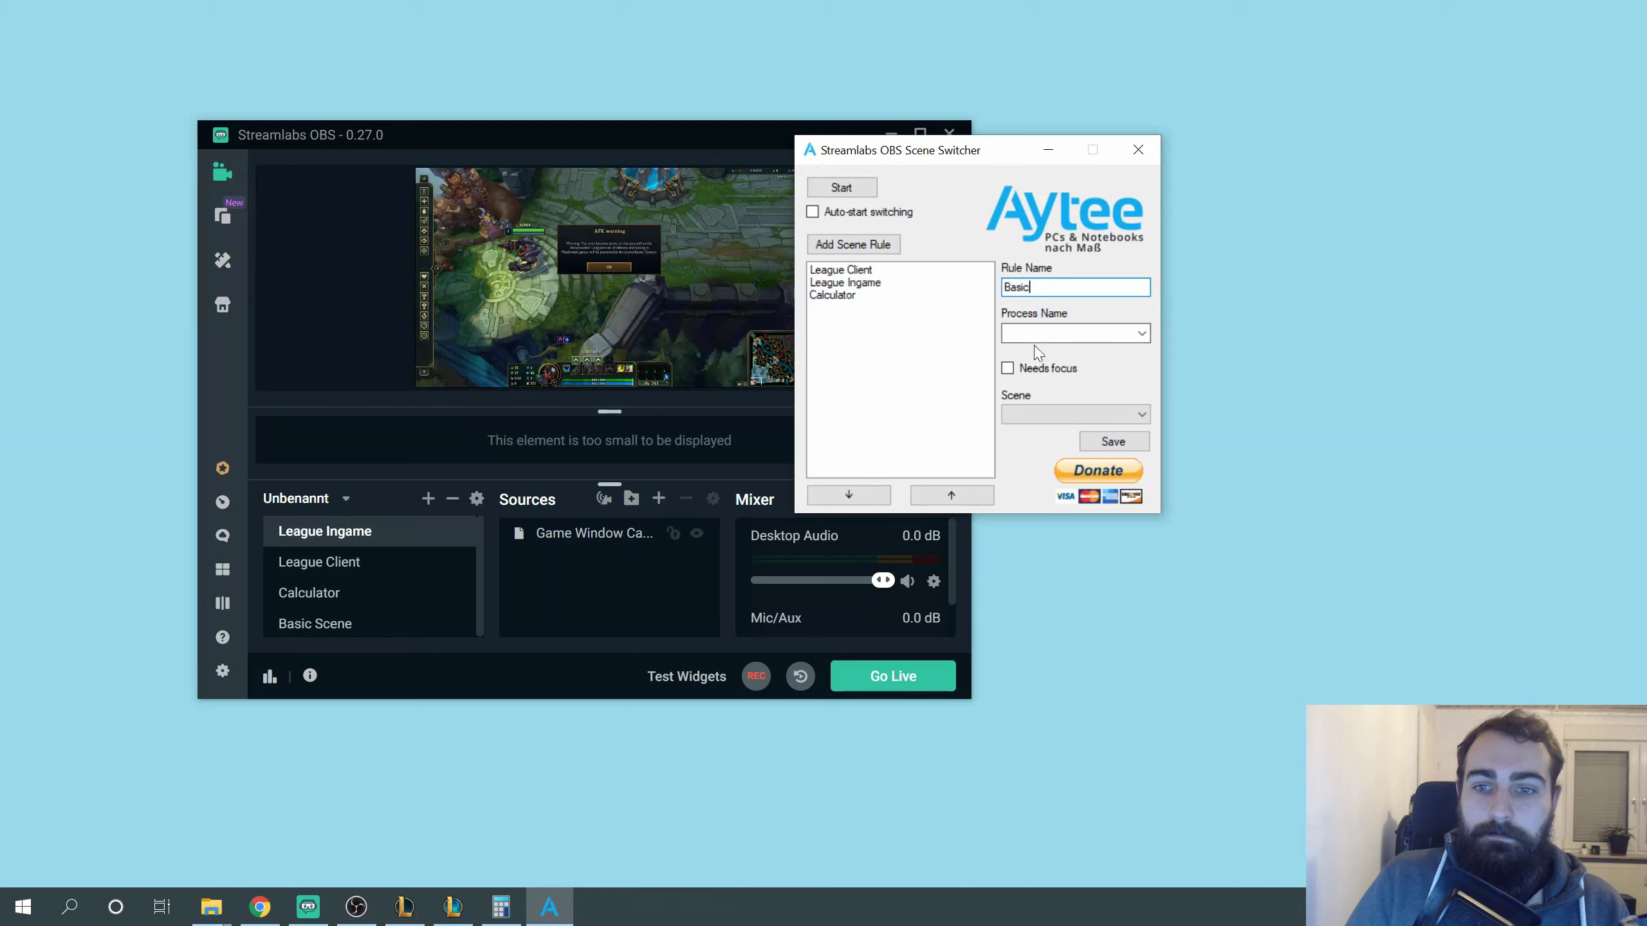
pyautogui.click(1077, 414)
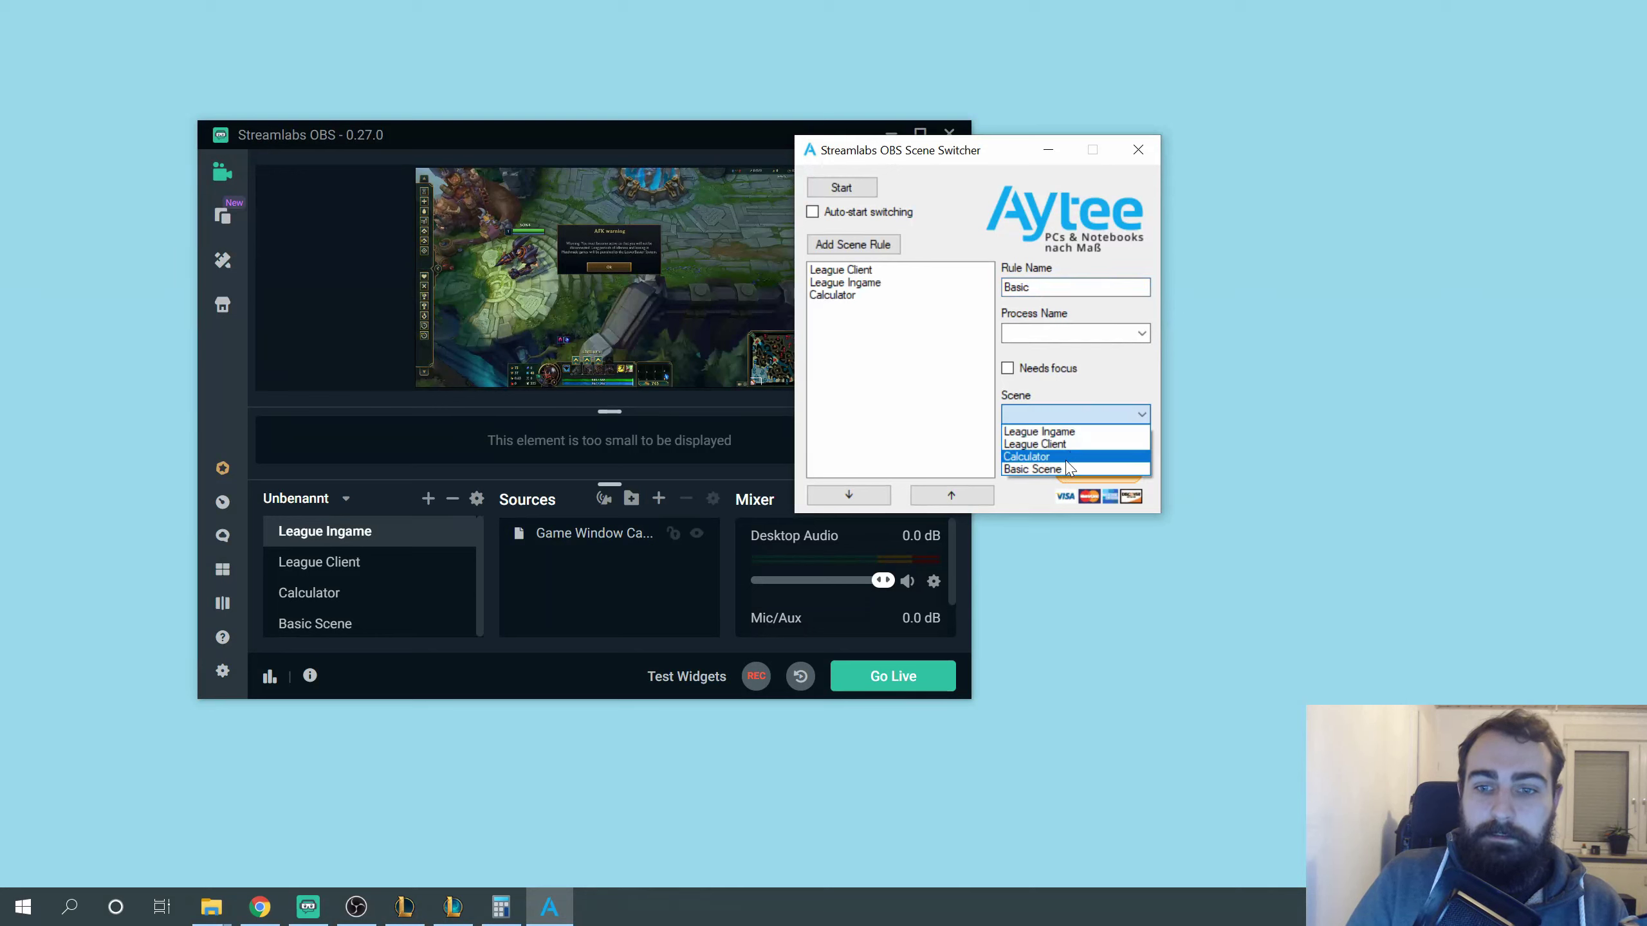
pyautogui.click(1070, 458)
pyautogui.click(1115, 443)
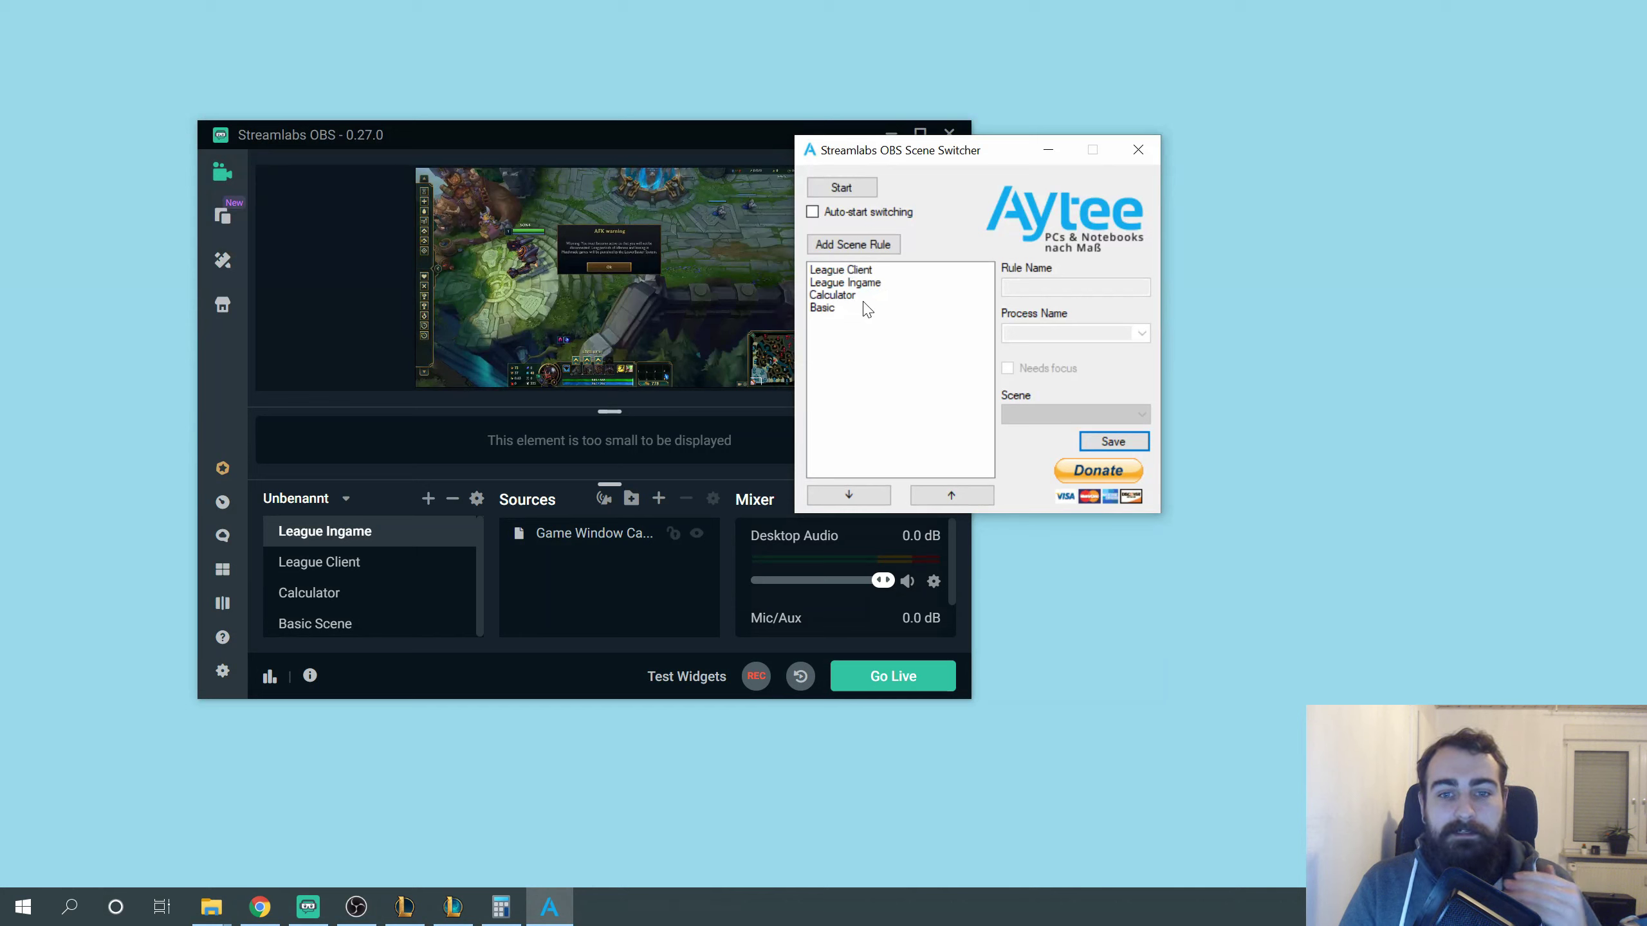
pyautogui.click(875, 286)
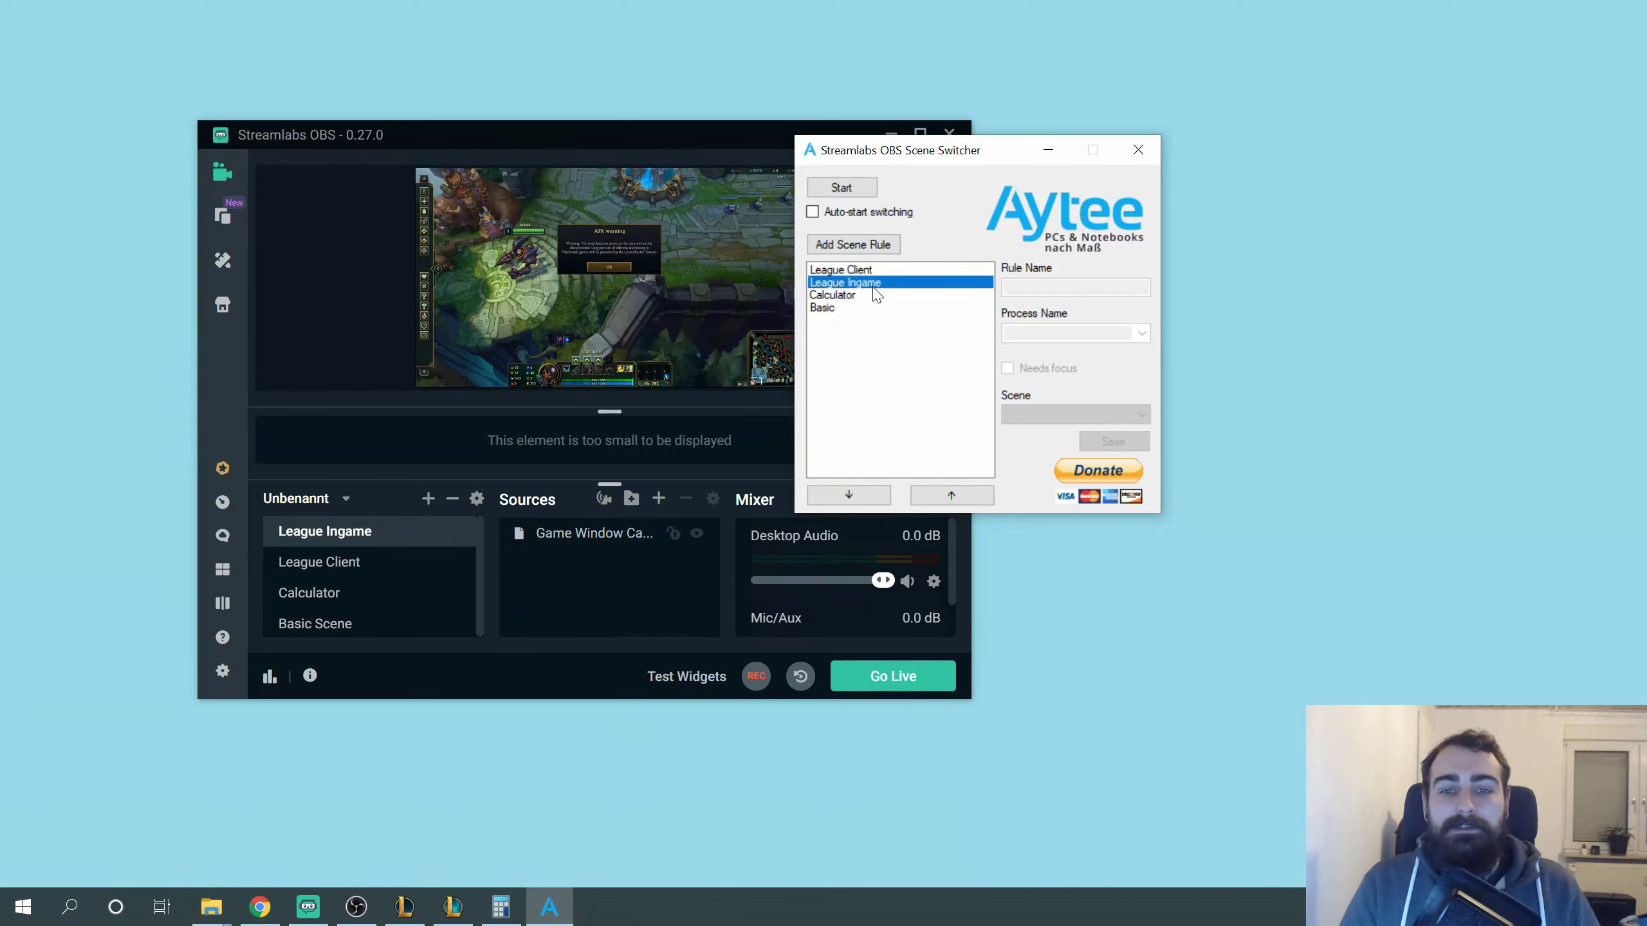
# Raise the League Ingame rule above League Client and start automatic scene switching
pyautogui.click(951, 495)
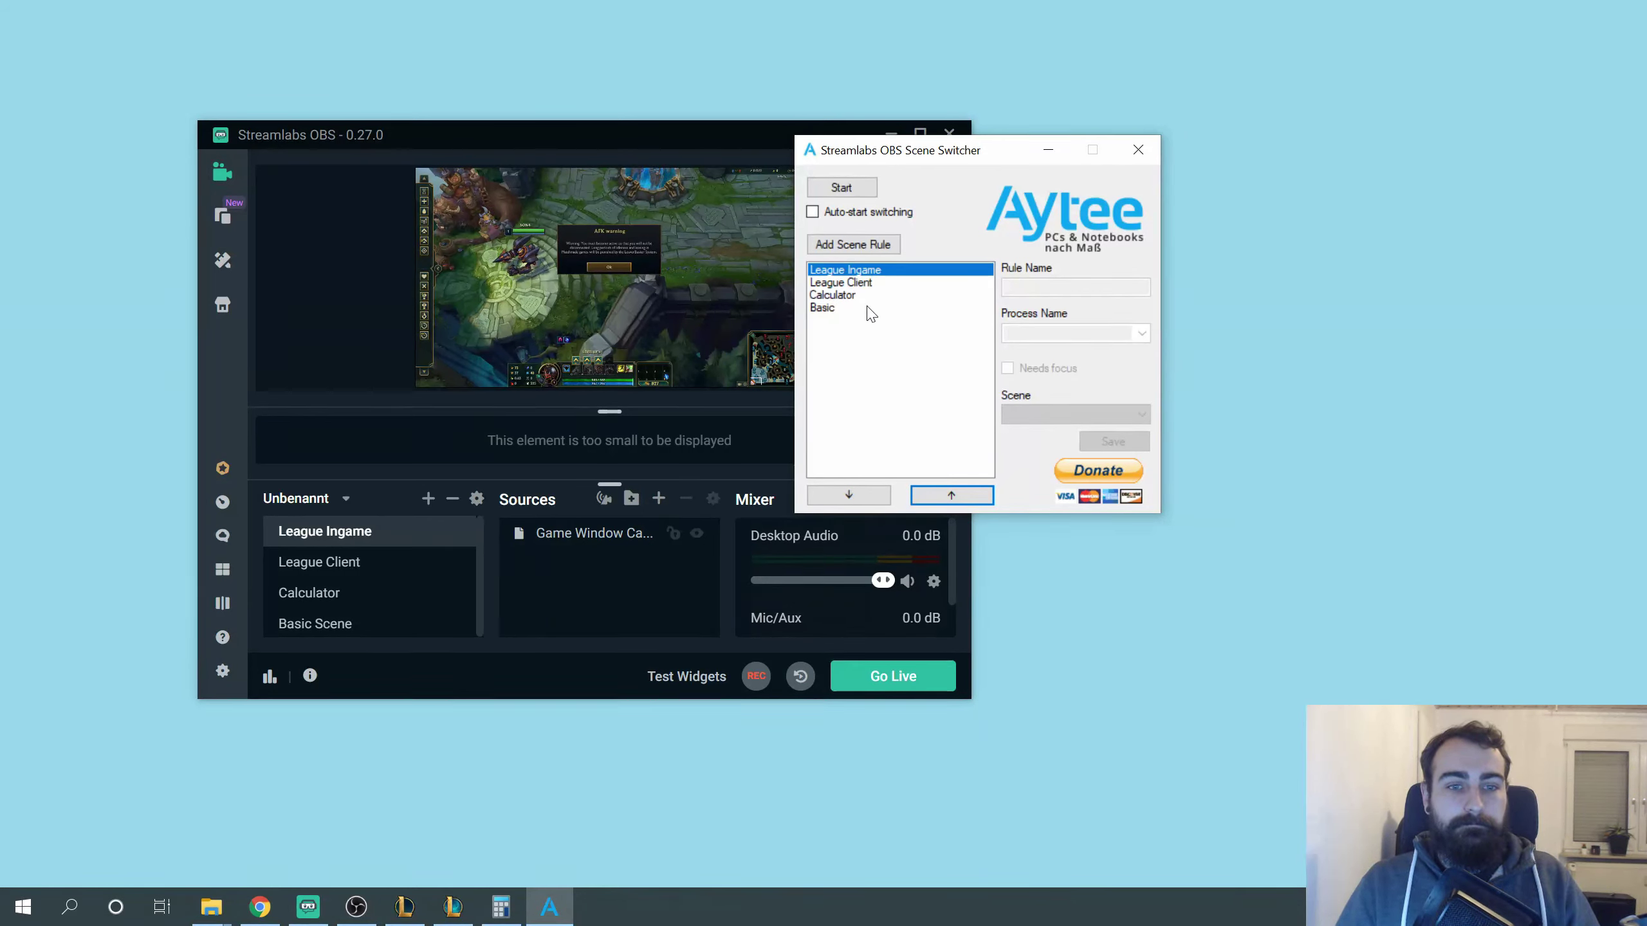
pyautogui.moveTo(916, 150); pyautogui.dragTo(1099, 164)
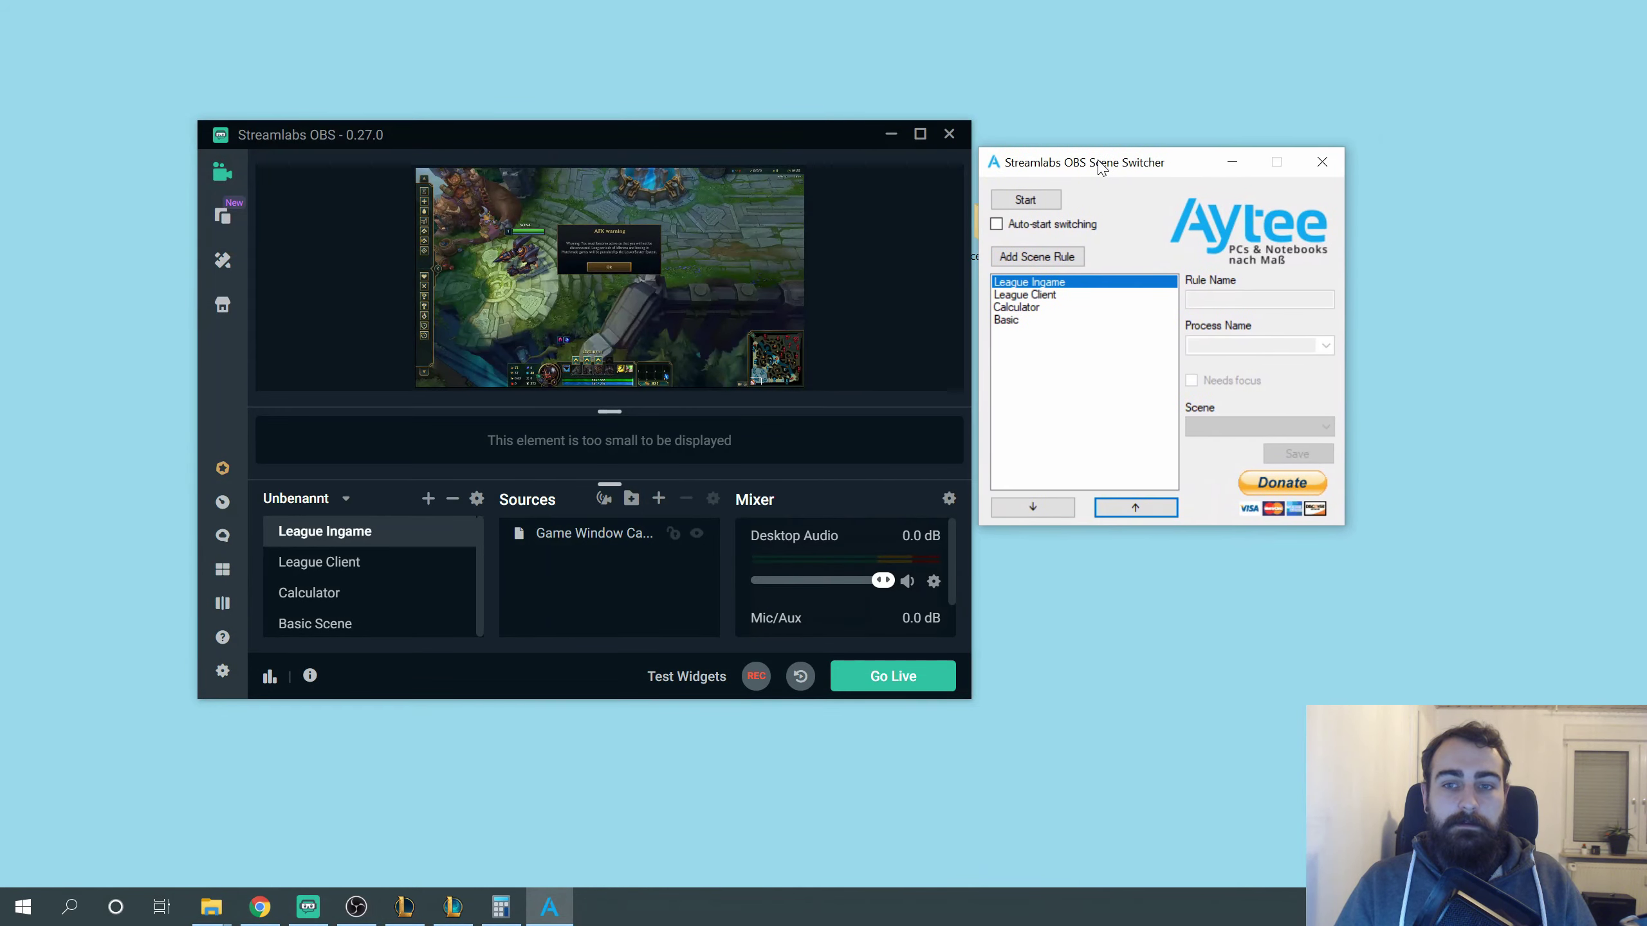
pyautogui.click(1041, 199)
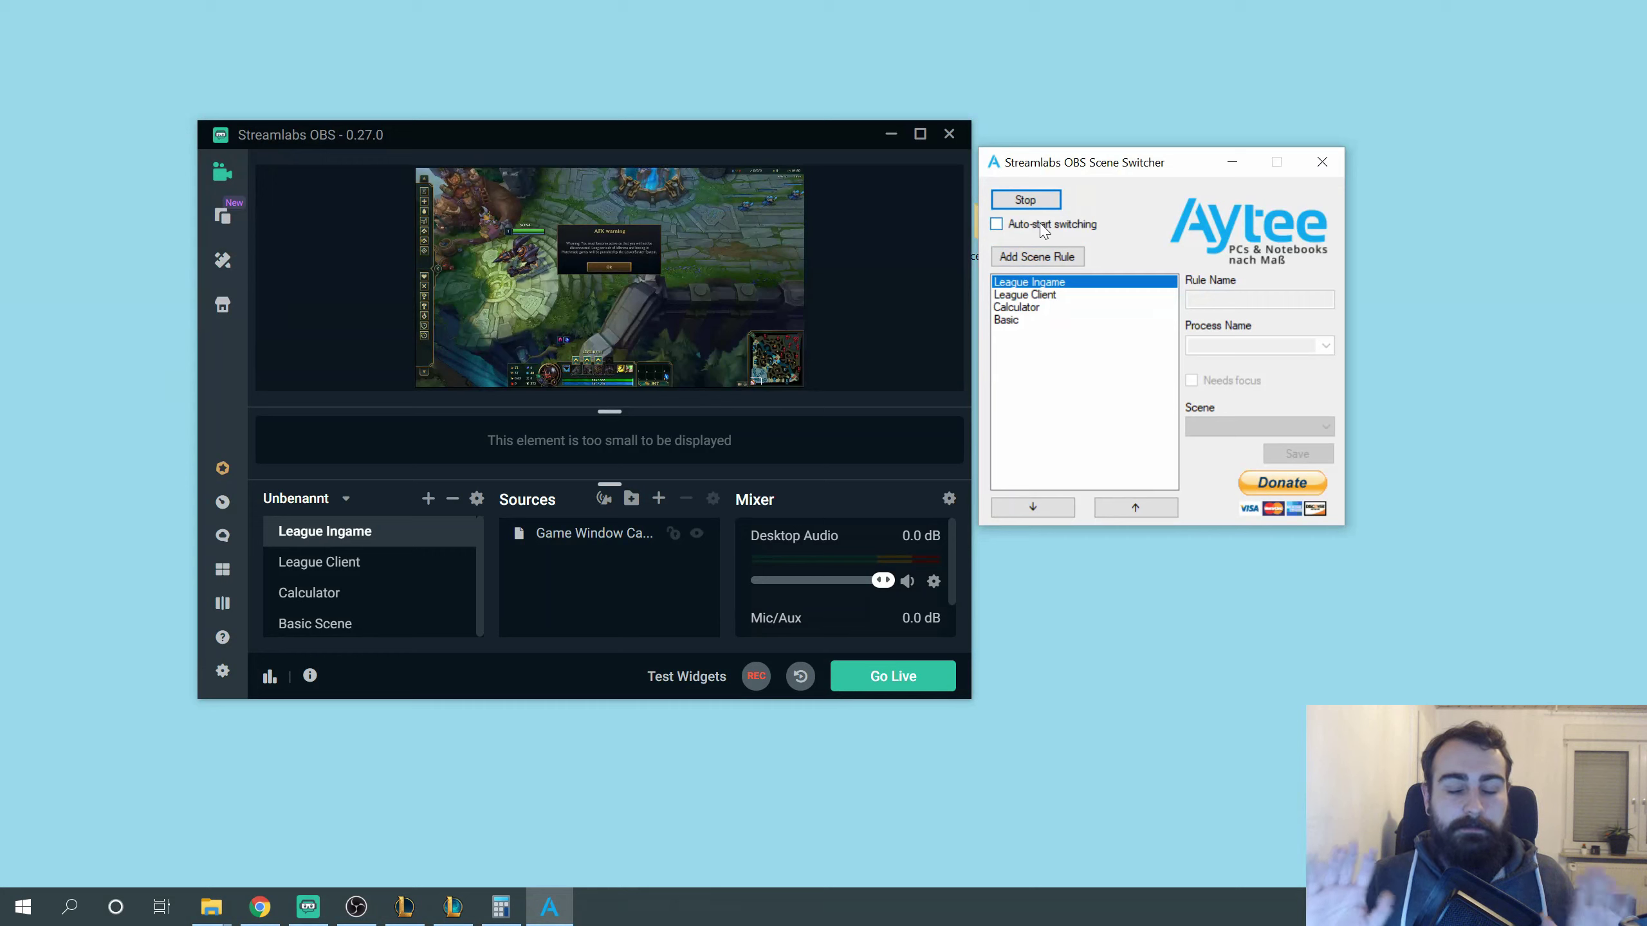
# Stop and restart automatic switching, then bring the League game forward and dismiss its AFK warning
pyautogui.moveTo(1104, 169); pyautogui.dragTo(1124, 175)
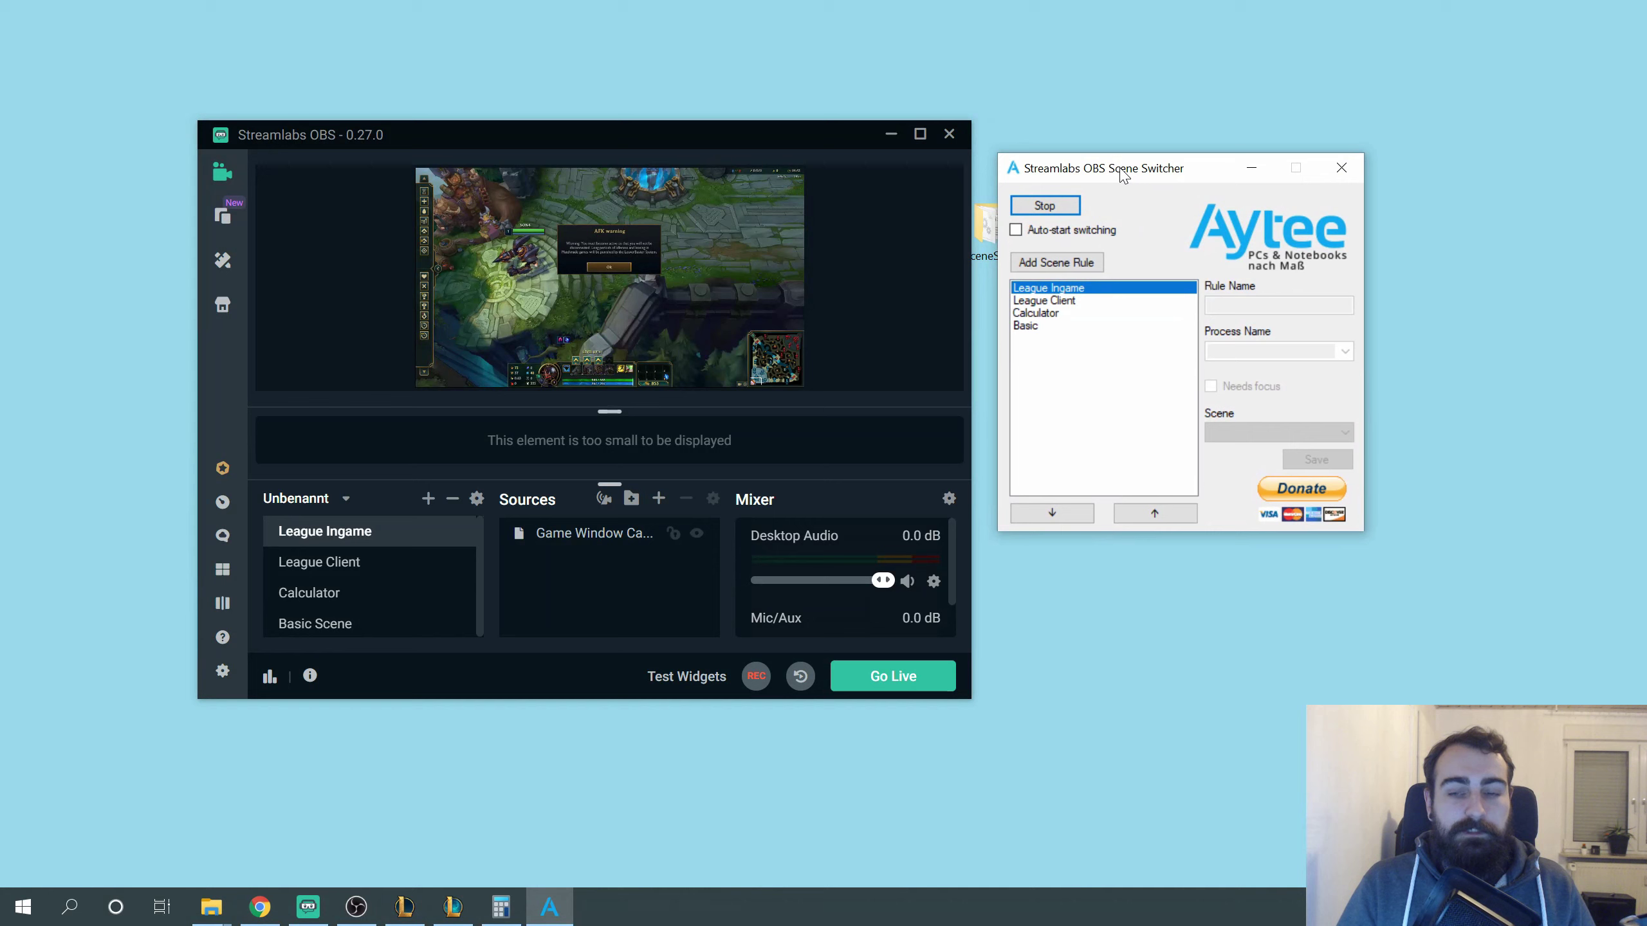
pyautogui.click(1064, 210)
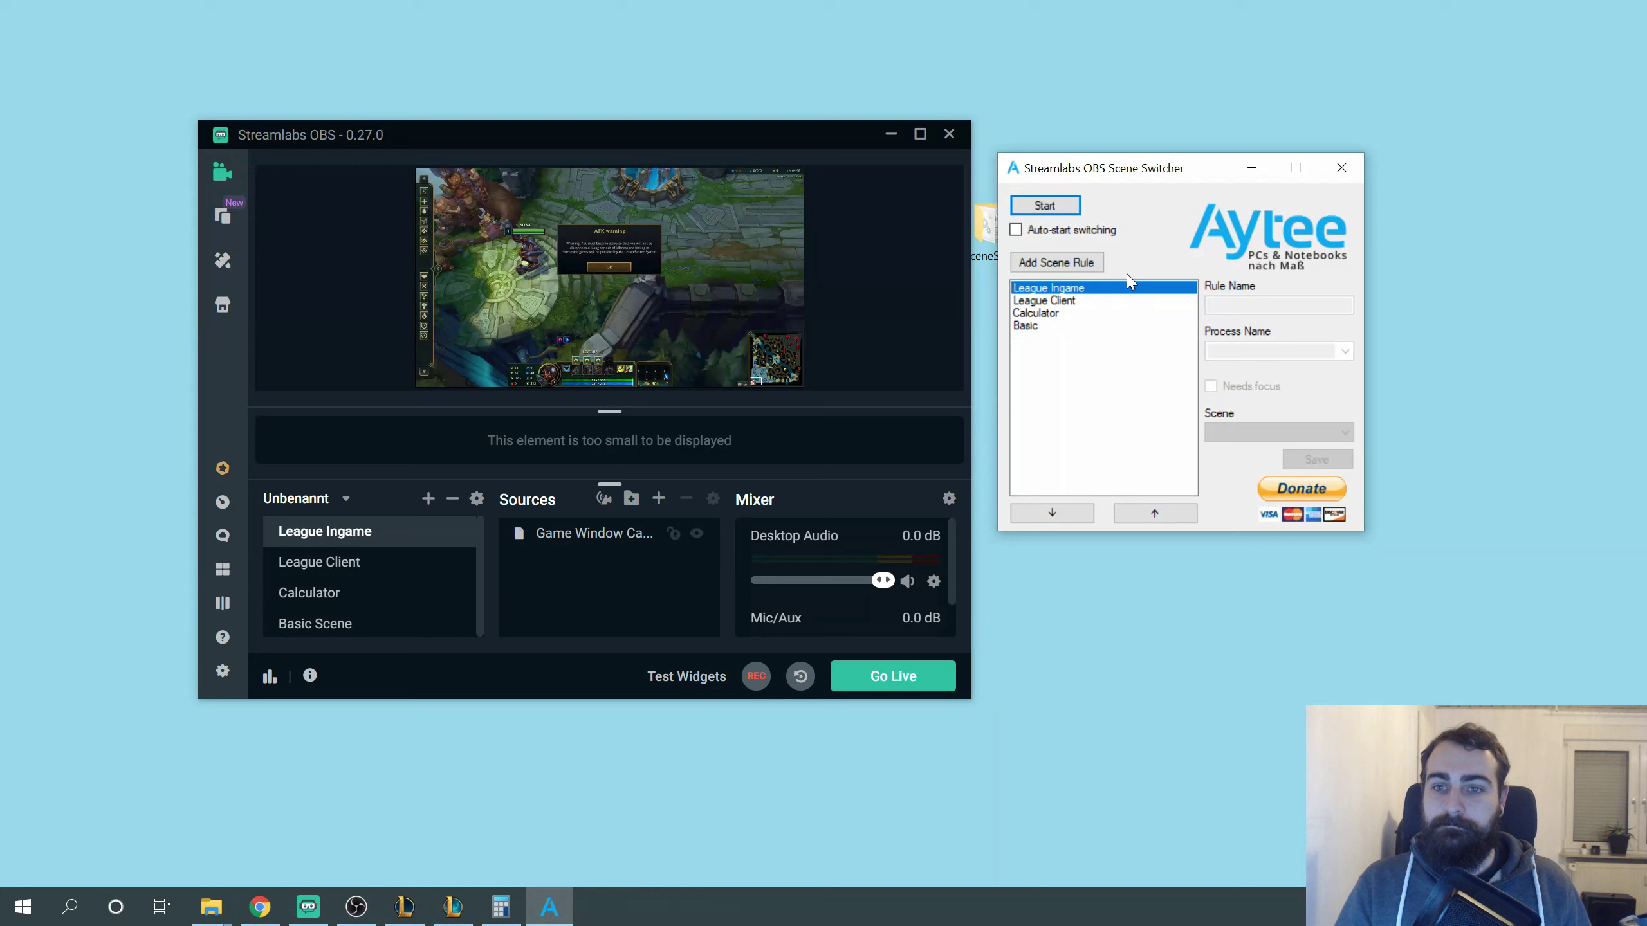
pyautogui.click(1051, 208)
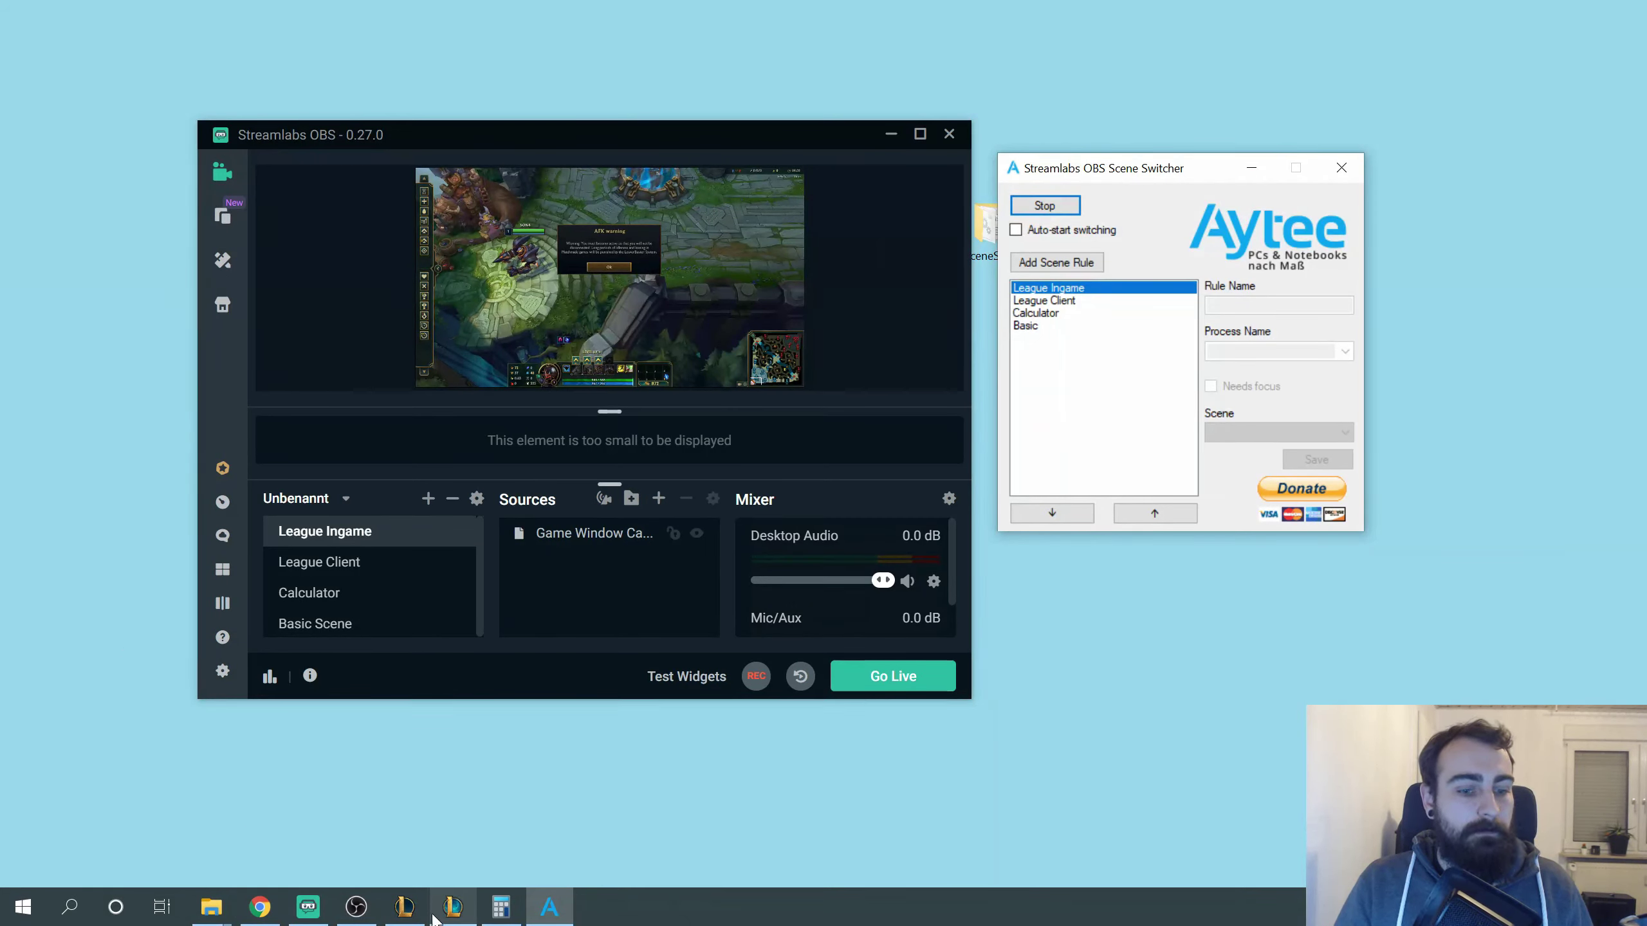
pyautogui.click(452, 907)
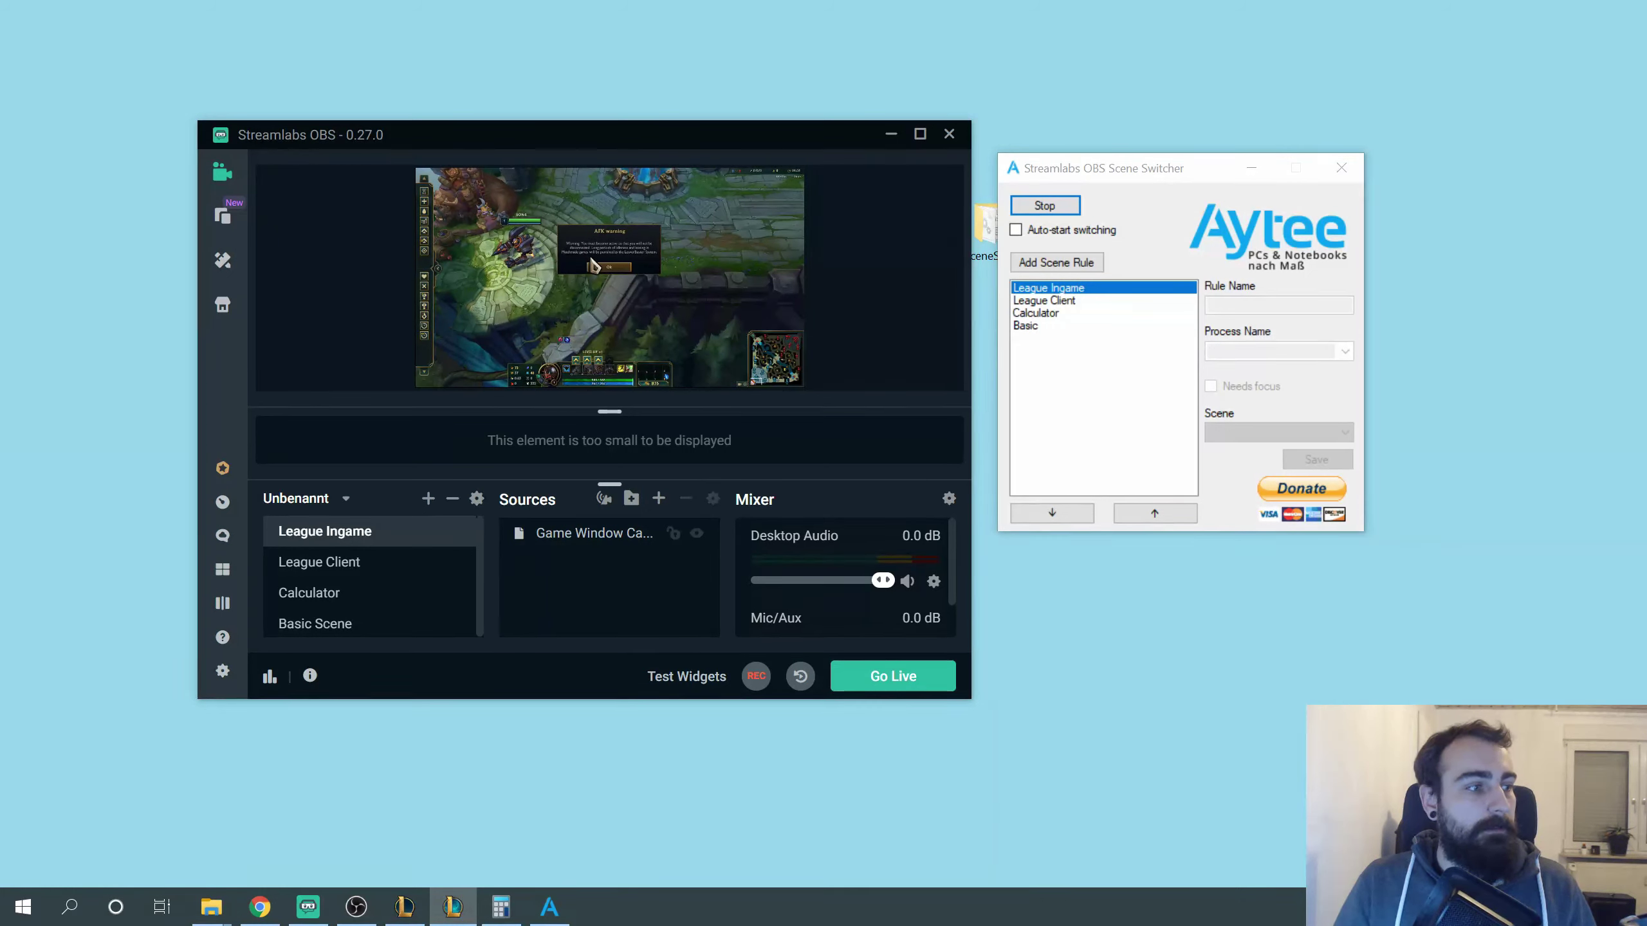
pyautogui.press('Escape')
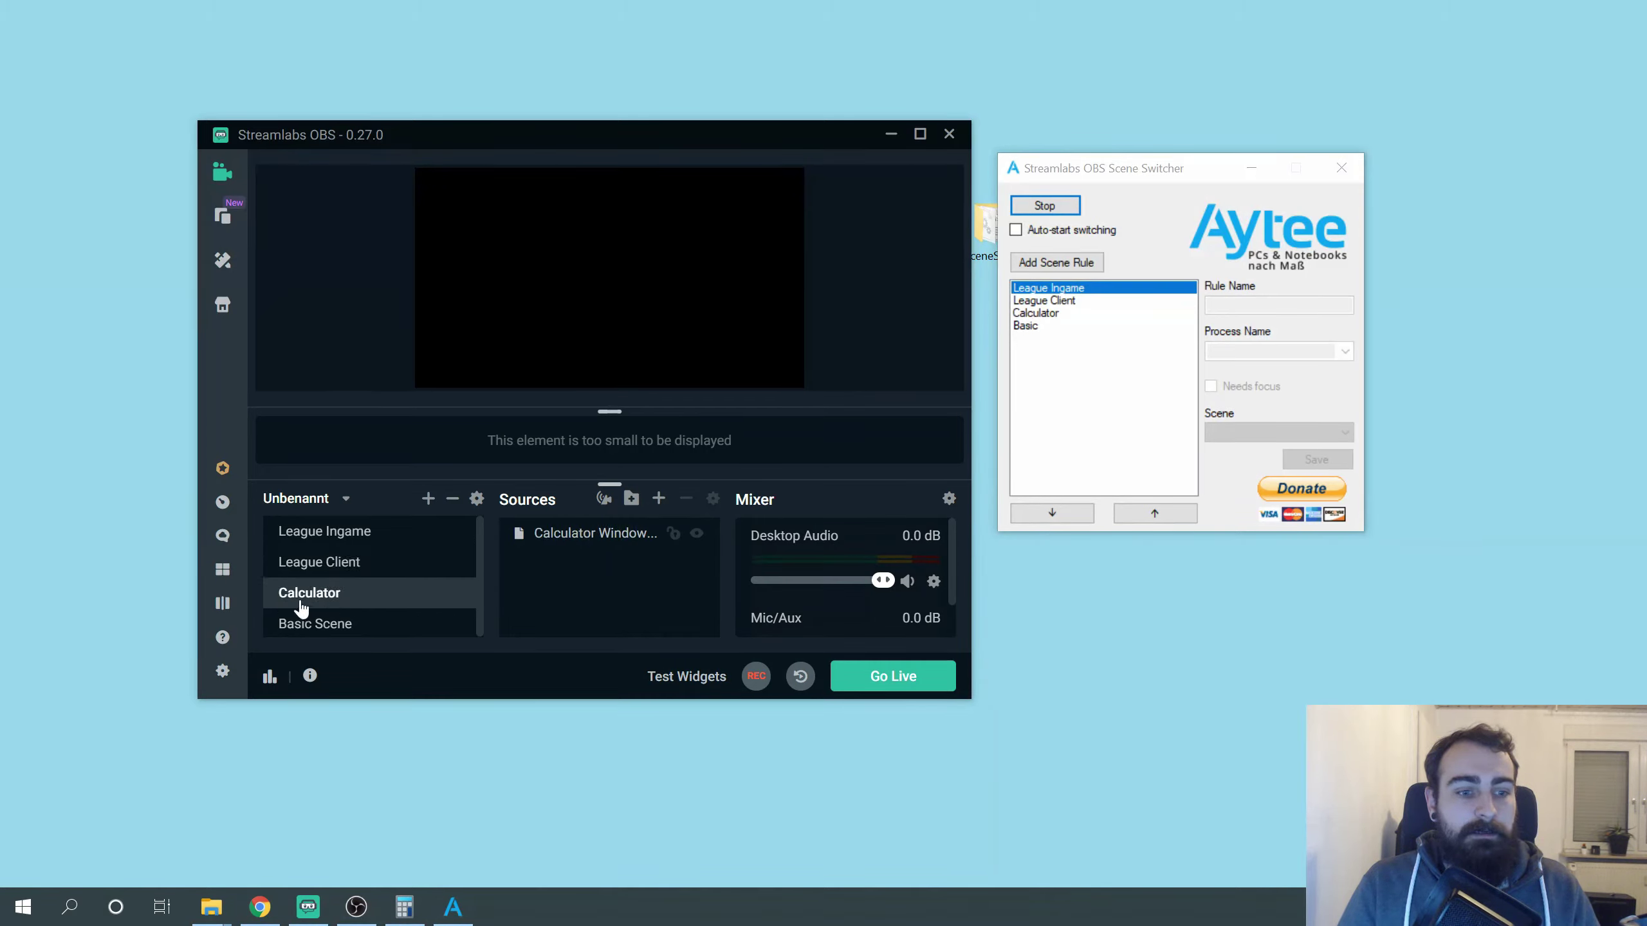
# Bring Calculator to the front so the switcher selects the Calculator scene
pyautogui.click(404, 907)
# Close Calculator, reopen it via a 'cal' search, close it again, then reposition the OBS window
pyautogui.moveTo(1016, 192); pyautogui.dragTo(1115, 139)
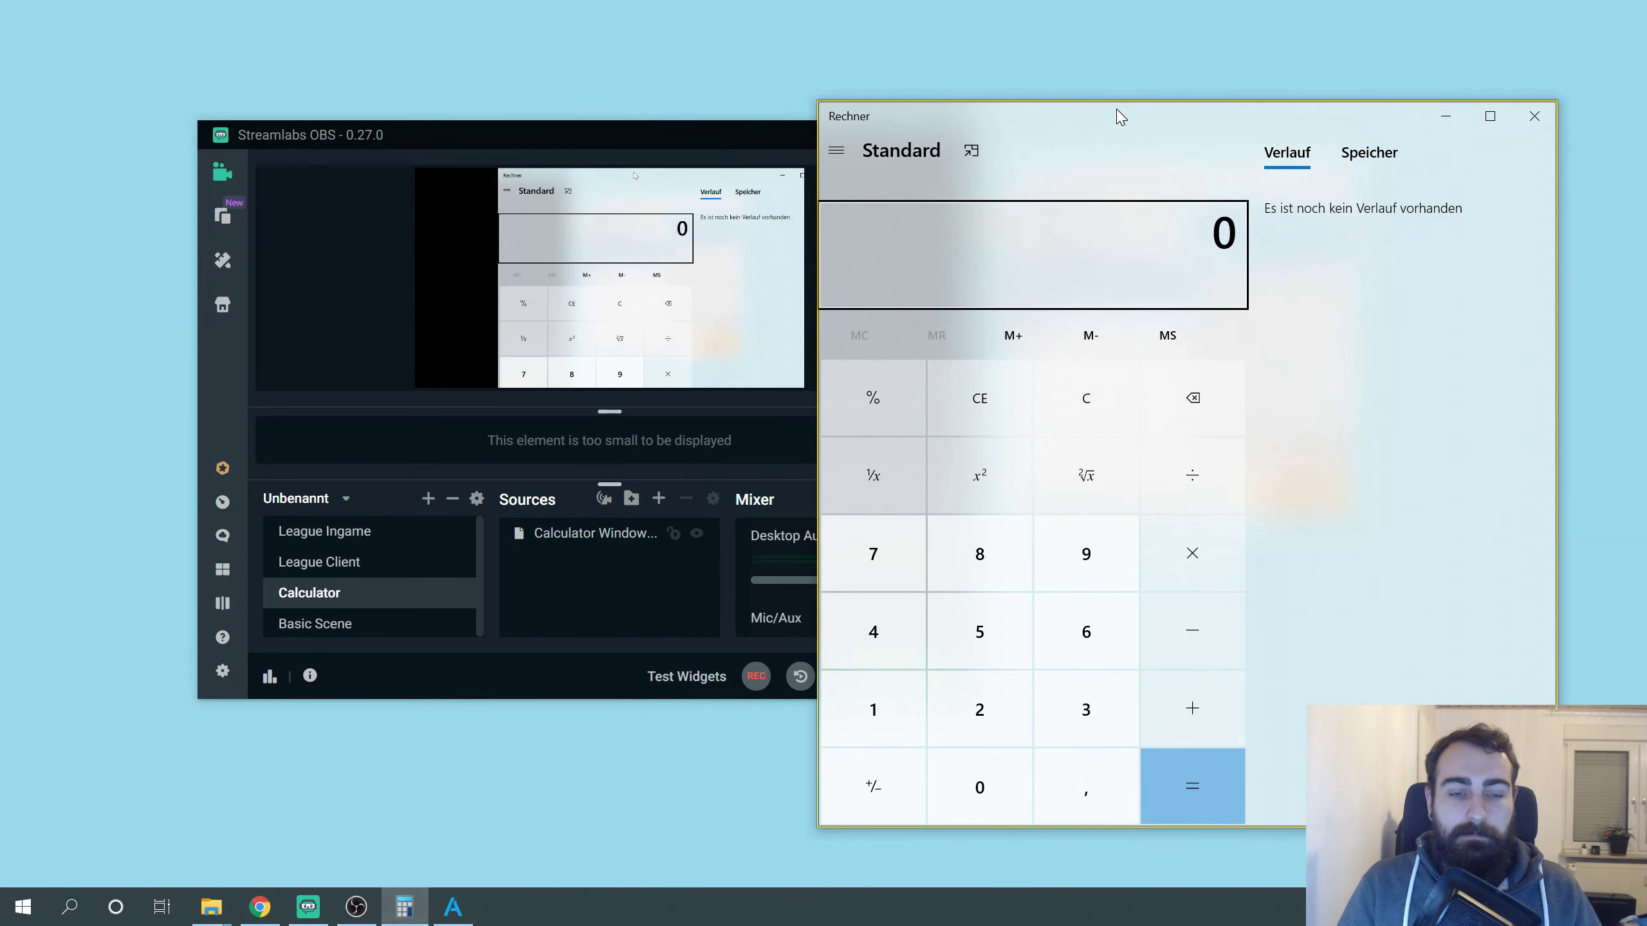
pyautogui.click(1532, 127)
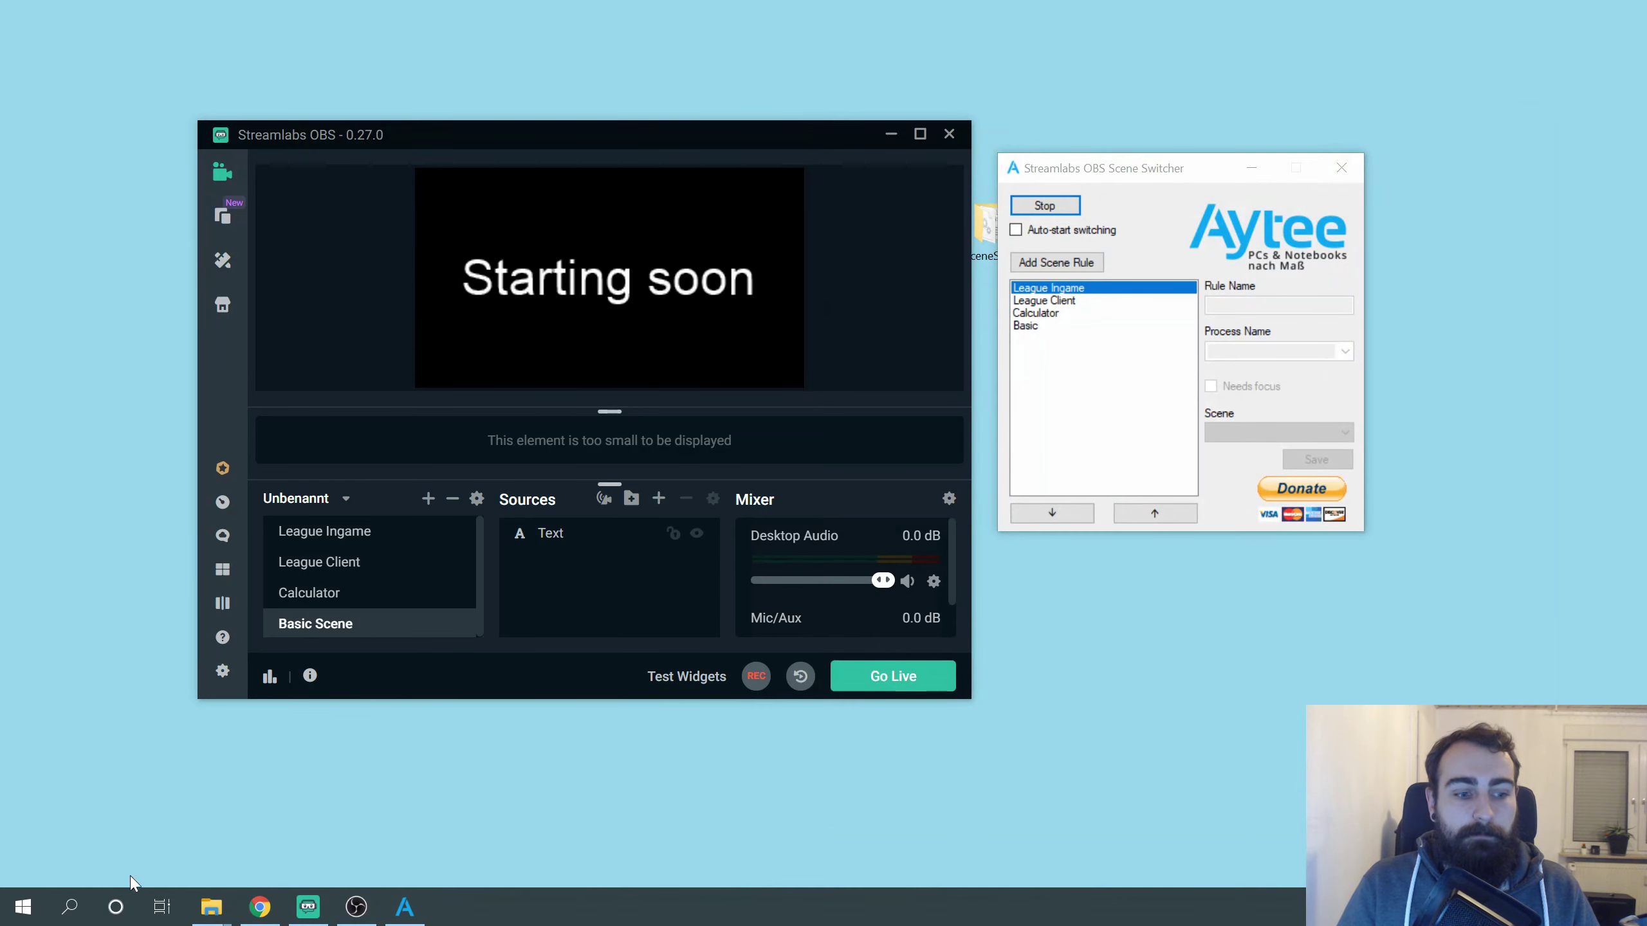
pyautogui.click(73, 912)
pyautogui.write('cal')
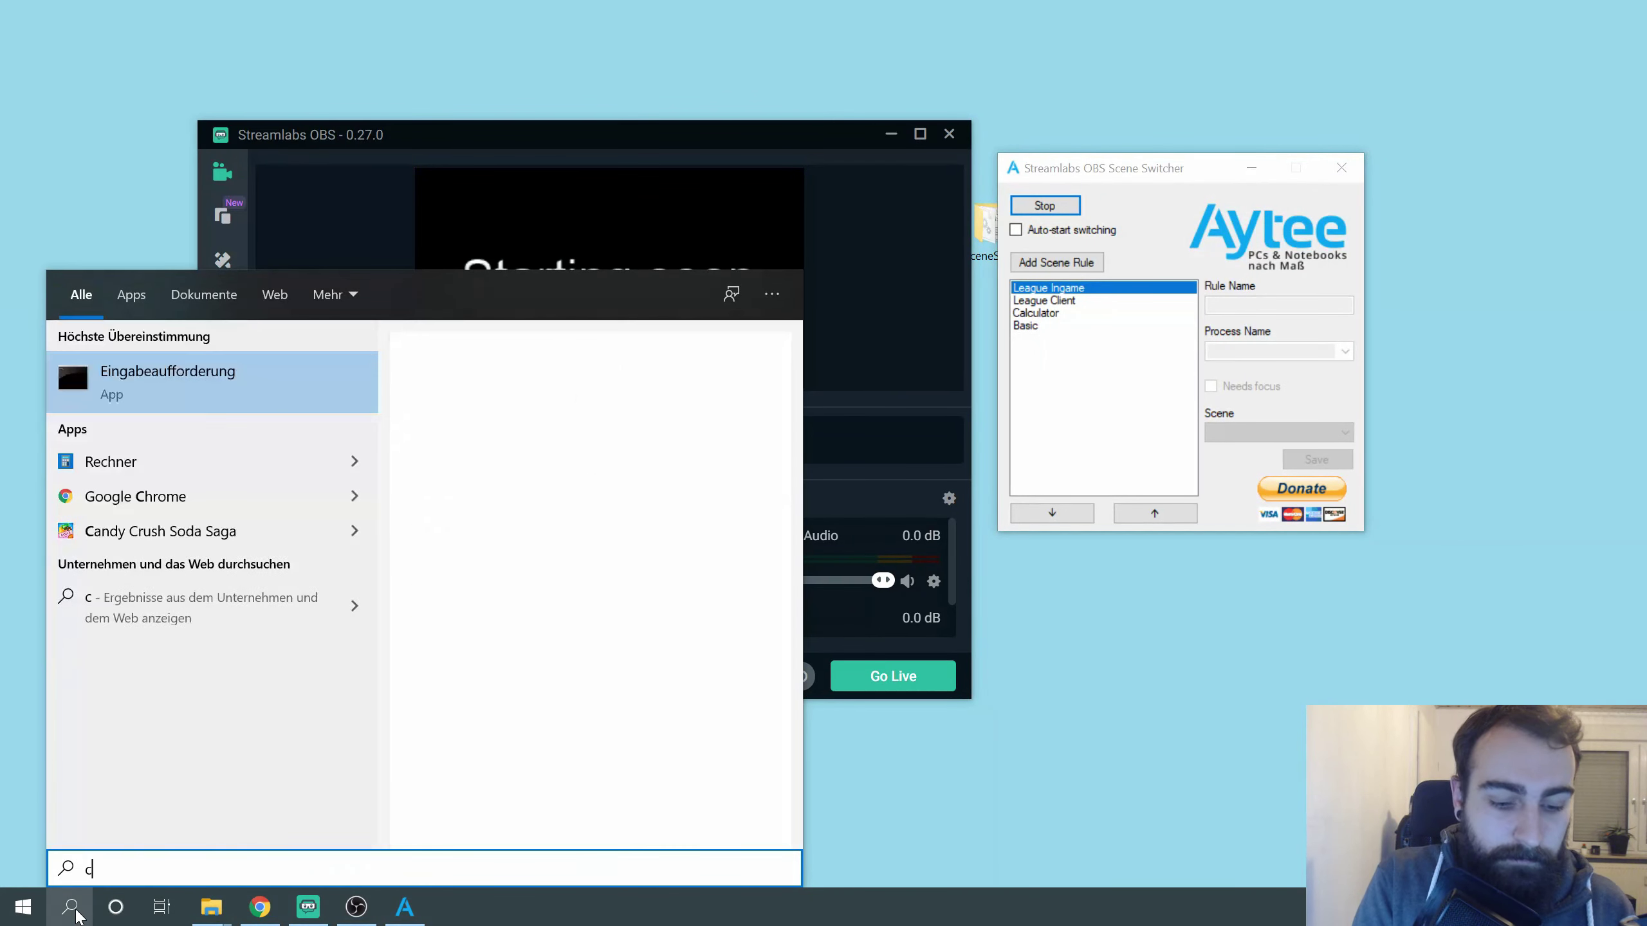
pyautogui.click(240, 396)
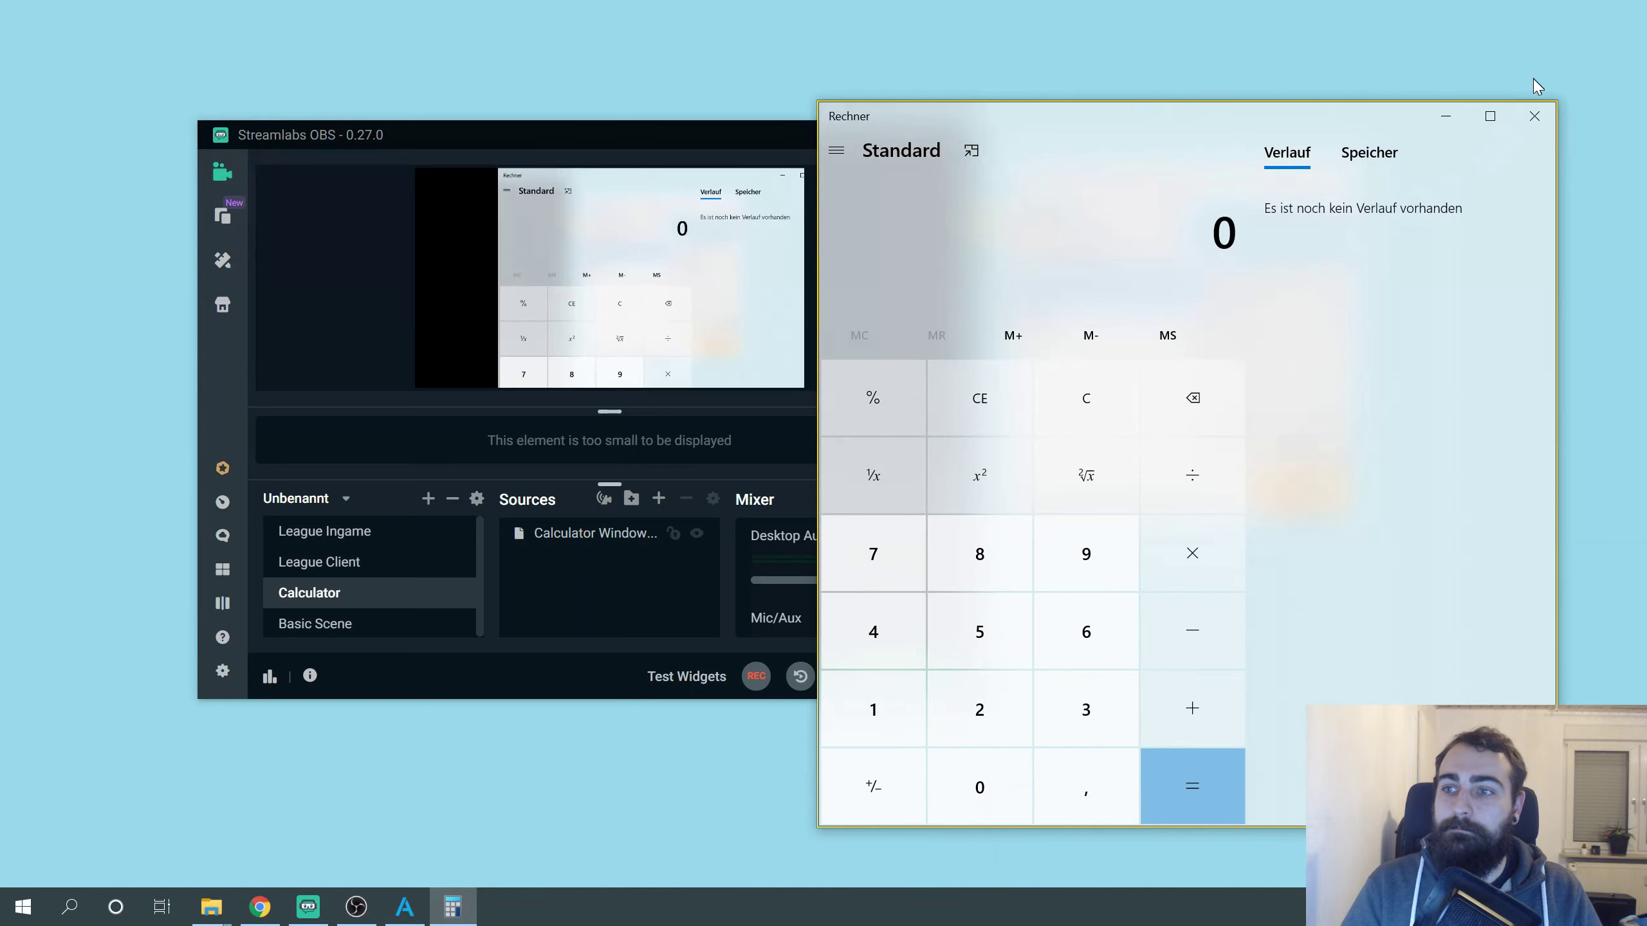
pyautogui.click(1535, 115)
pyautogui.moveTo(756, 146); pyautogui.dragTo(824, 128)
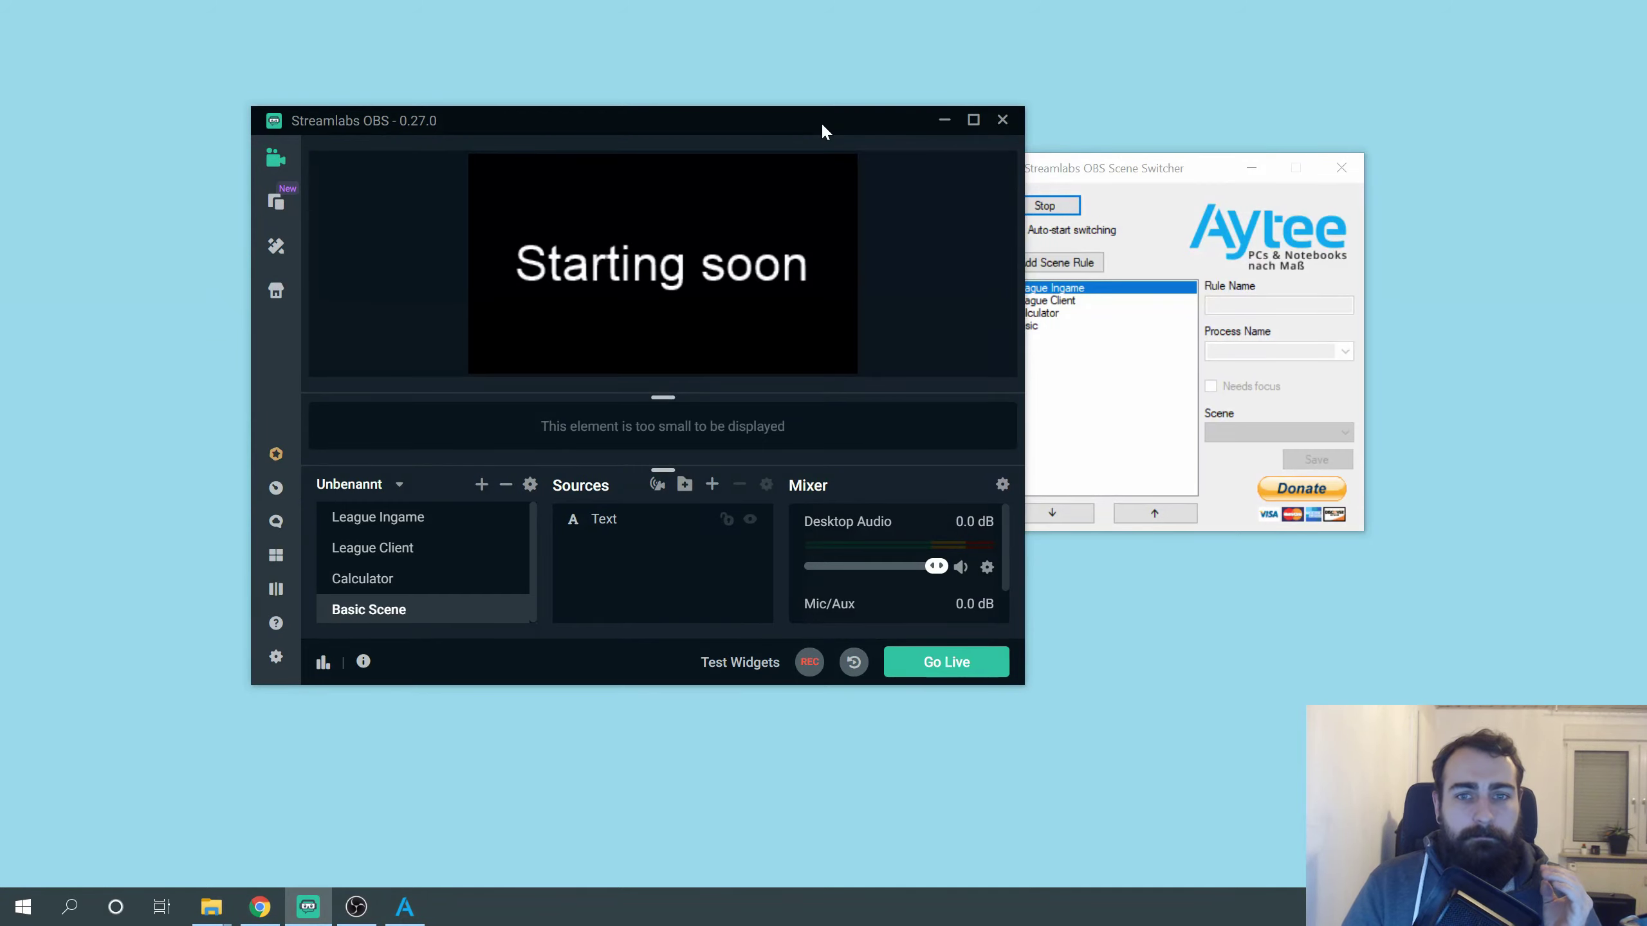
pyautogui.moveTo(824, 129); pyautogui.dragTo(774, 143)
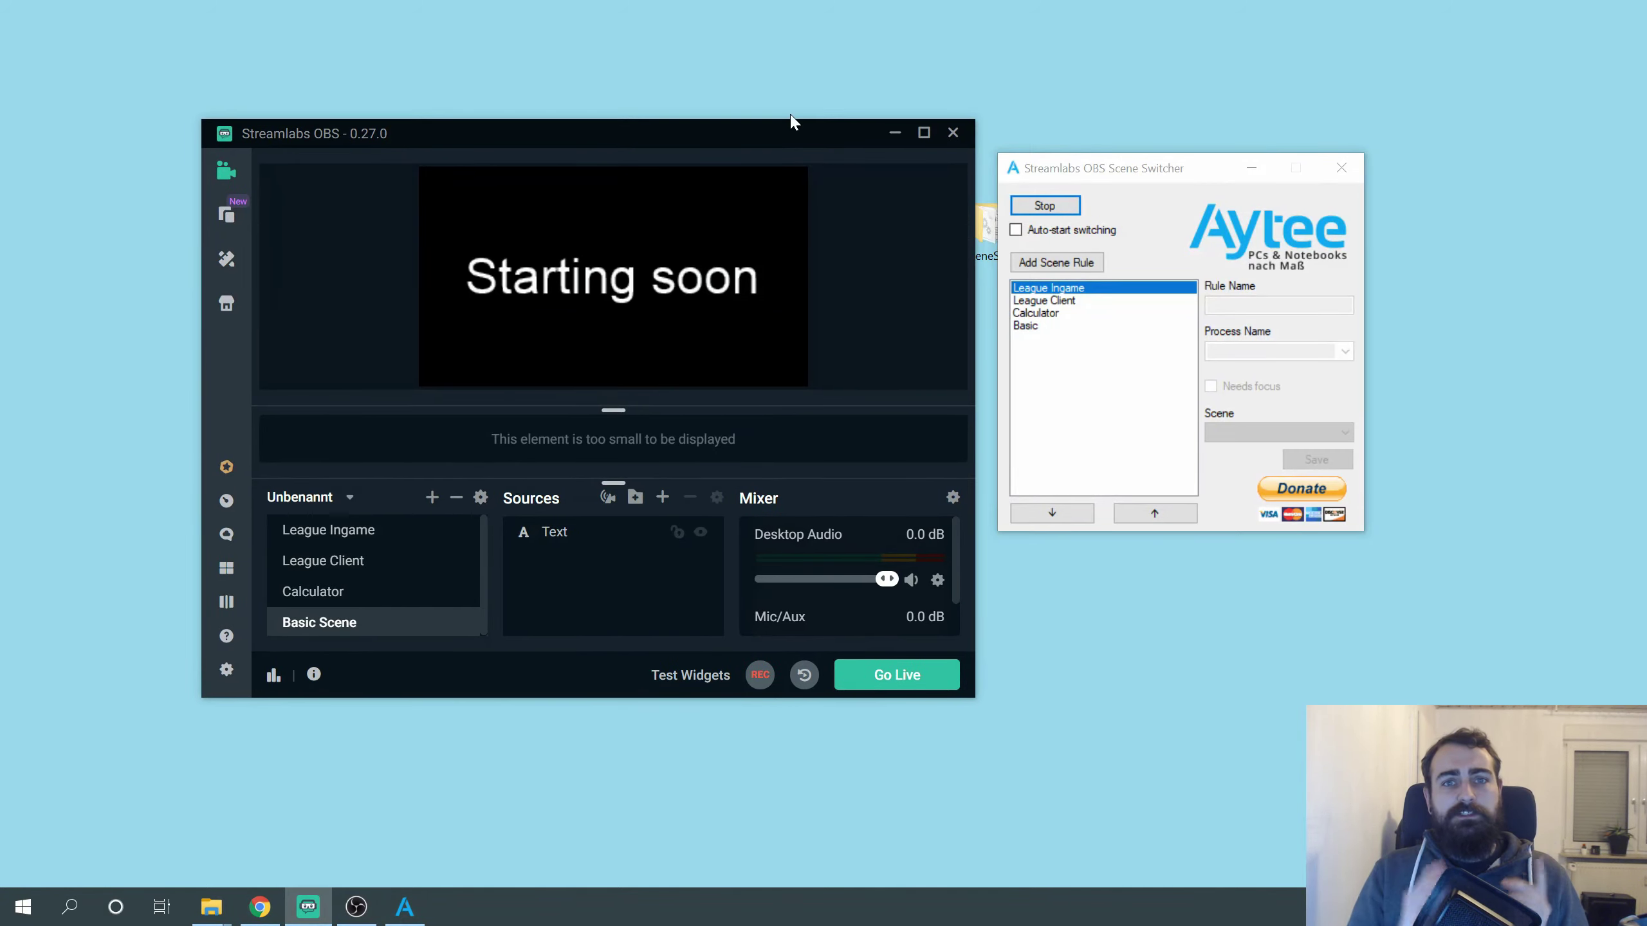